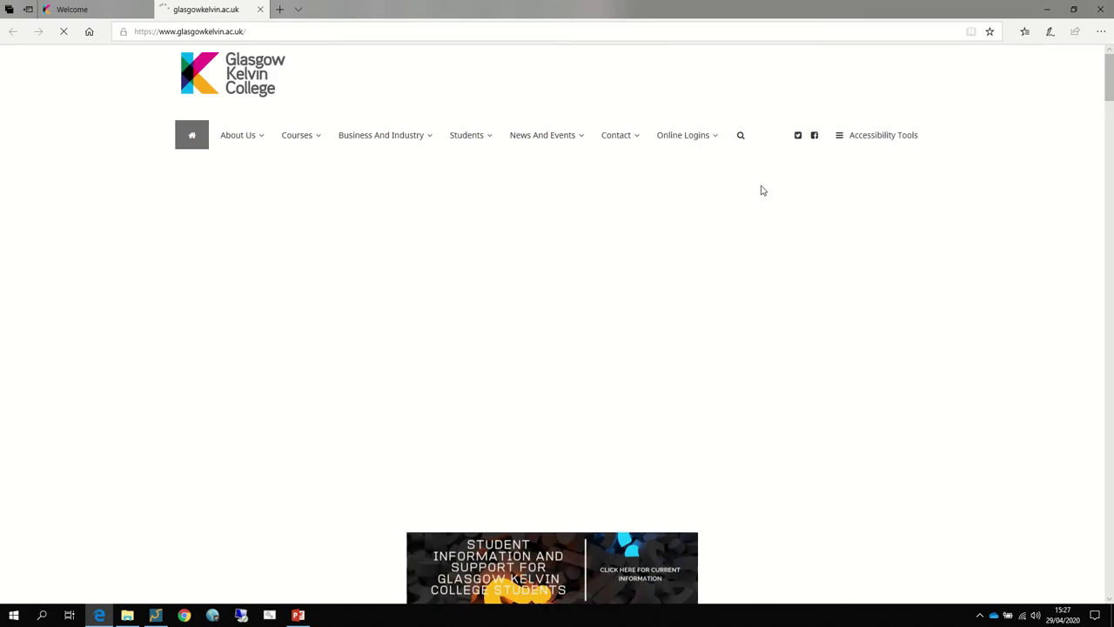
Step: Show the Online Logins dropdown in the Glasgow Kelvin College homepage's top navigation
left_click(709, 138)
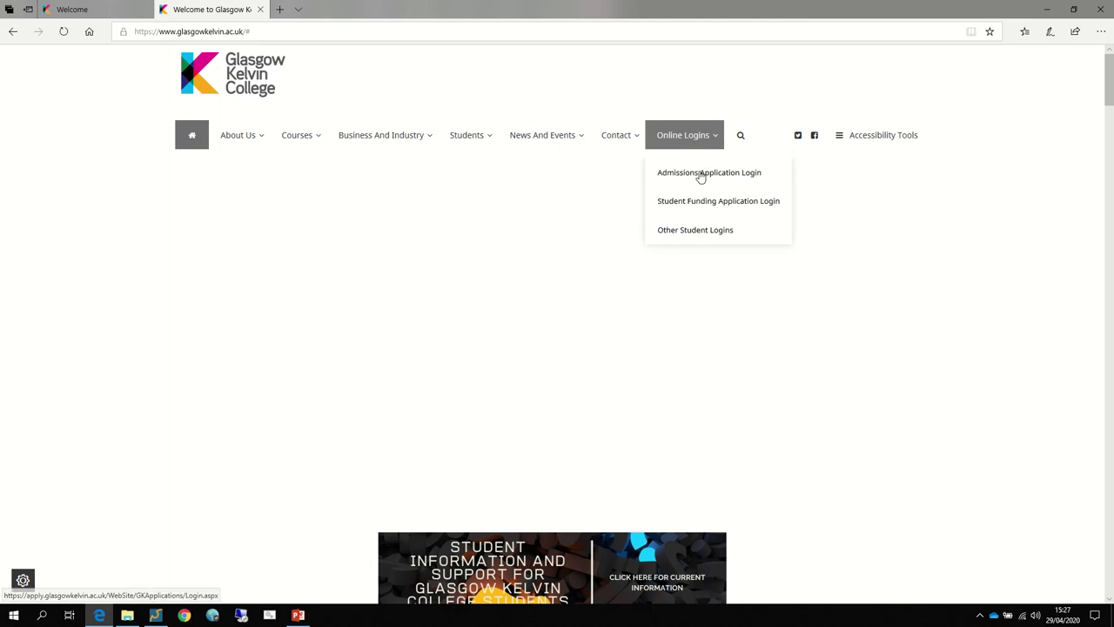
Step: Log in on the Admissions Application Login page with the applicant's email and password
left_click(701, 175)
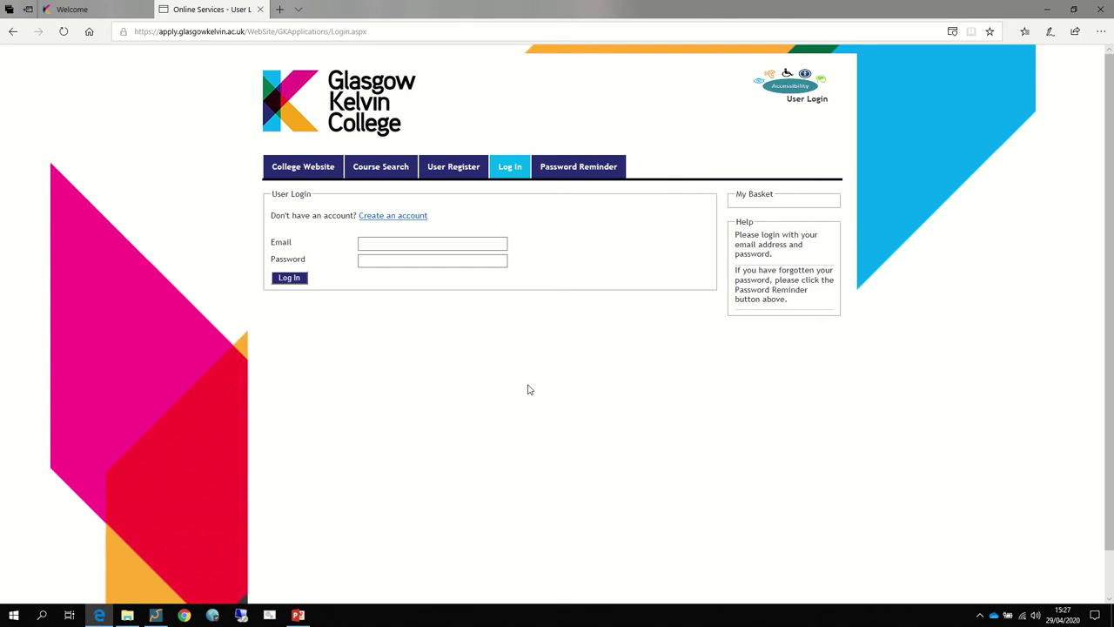
left_click(389, 240)
left_click(389, 241)
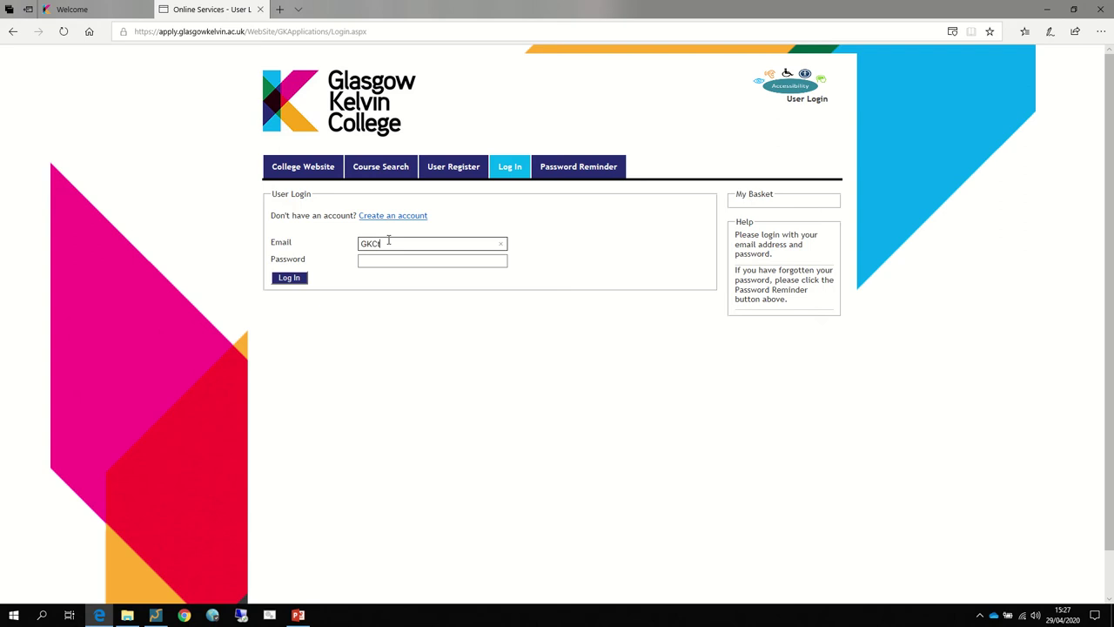
left_click(385, 259)
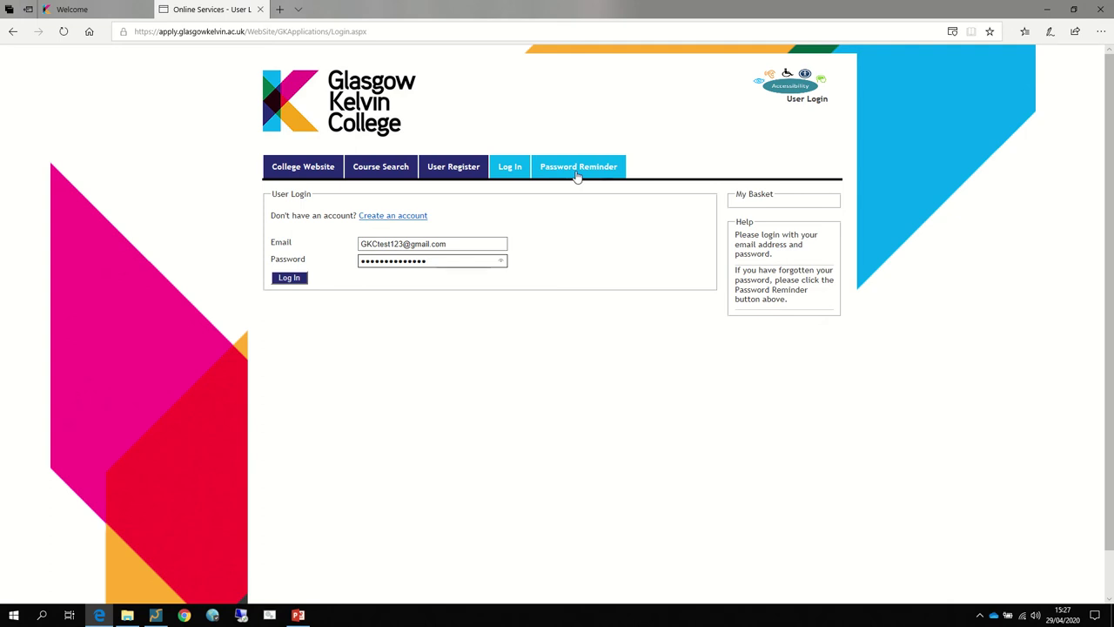
left_click(296, 279)
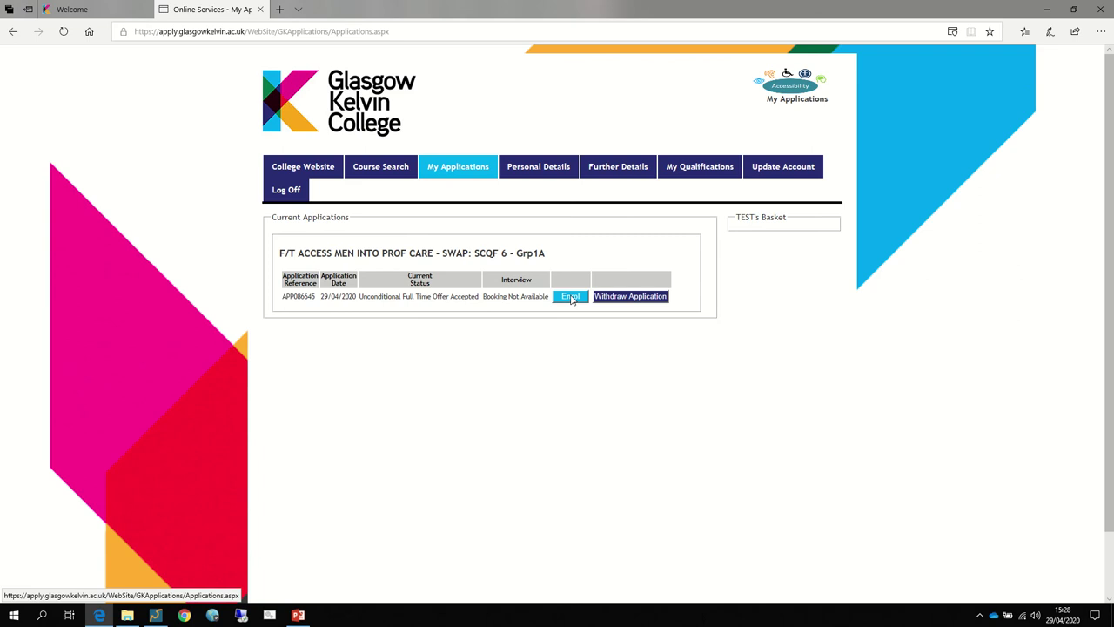
Step: Start enrolment on the accepted course and scroll through the whole form and back to the top
left_click(571, 297)
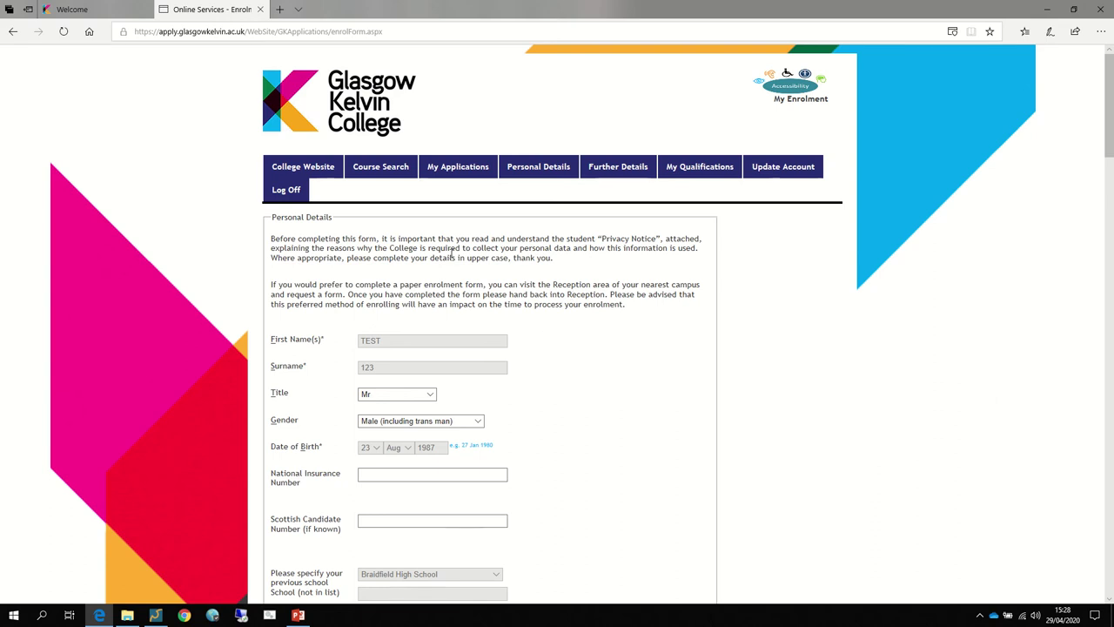
scroll(572, 340, "down", 2)
scroll(572, 341, "down", 6)
scroll(574, 340, "down", 4)
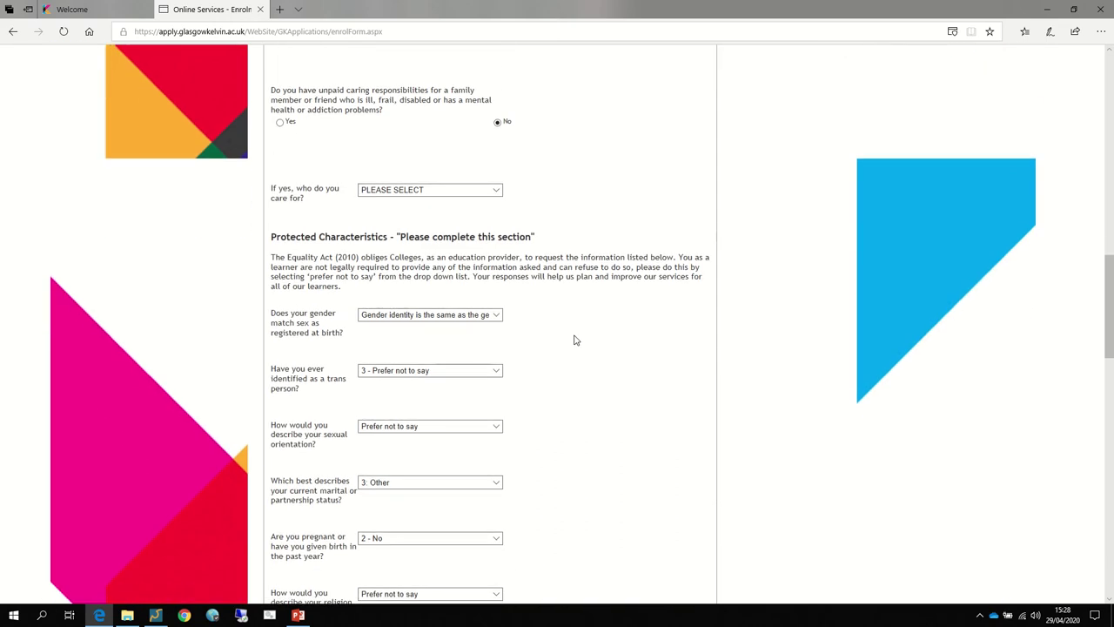
scroll(548, 335, "down", 5)
scroll(590, 354, "down", 2)
scroll(590, 354, "down", 4)
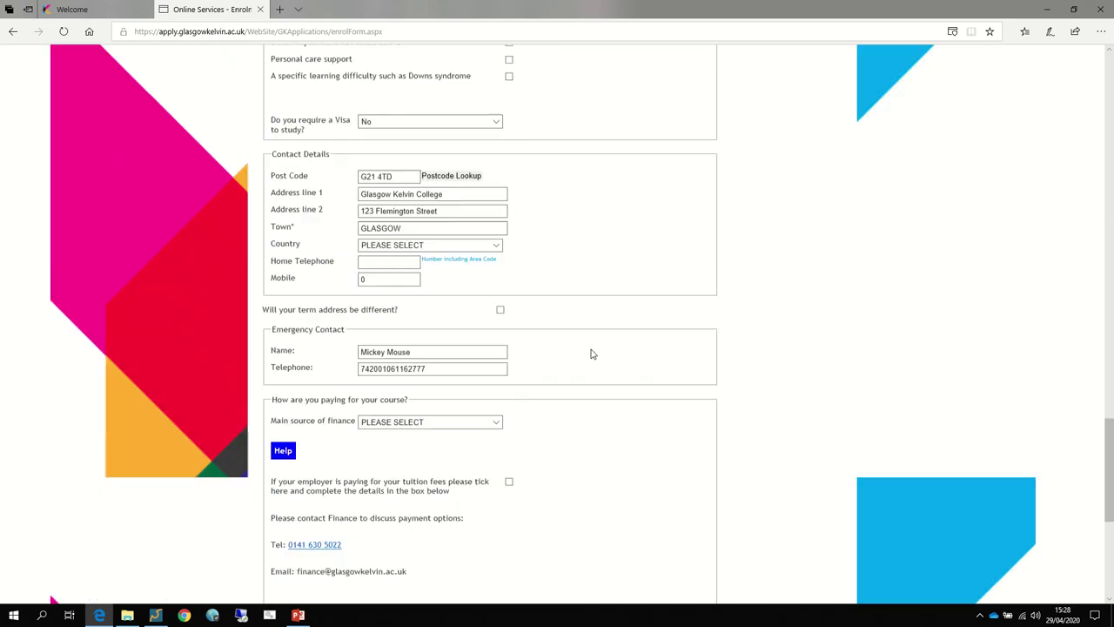
scroll(591, 352, "down", 2)
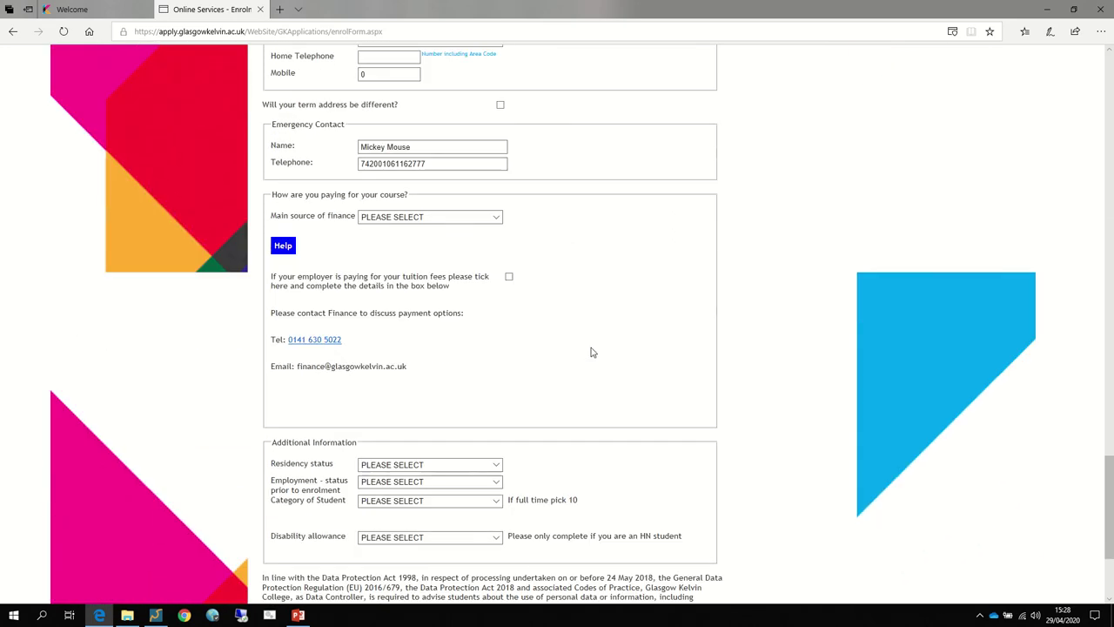
scroll(592, 351, "down", 2)
scroll(591, 348, "up", 5)
scroll(590, 347, "up", 5)
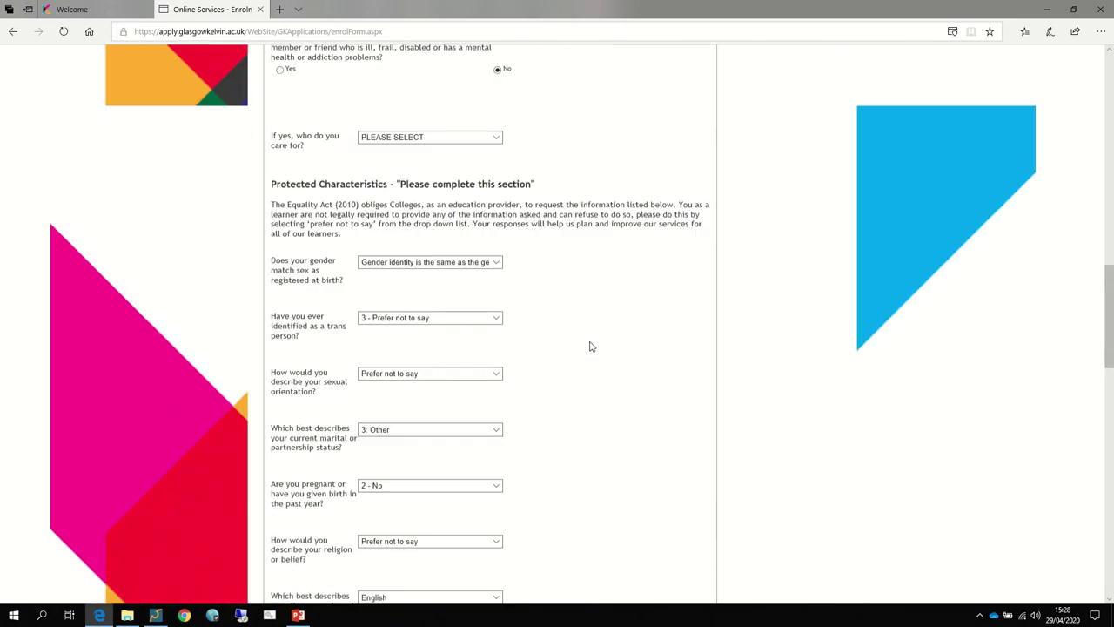
scroll(589, 343, "up", 5)
scroll(590, 343, "up", 5)
scroll(588, 338, "up", 1)
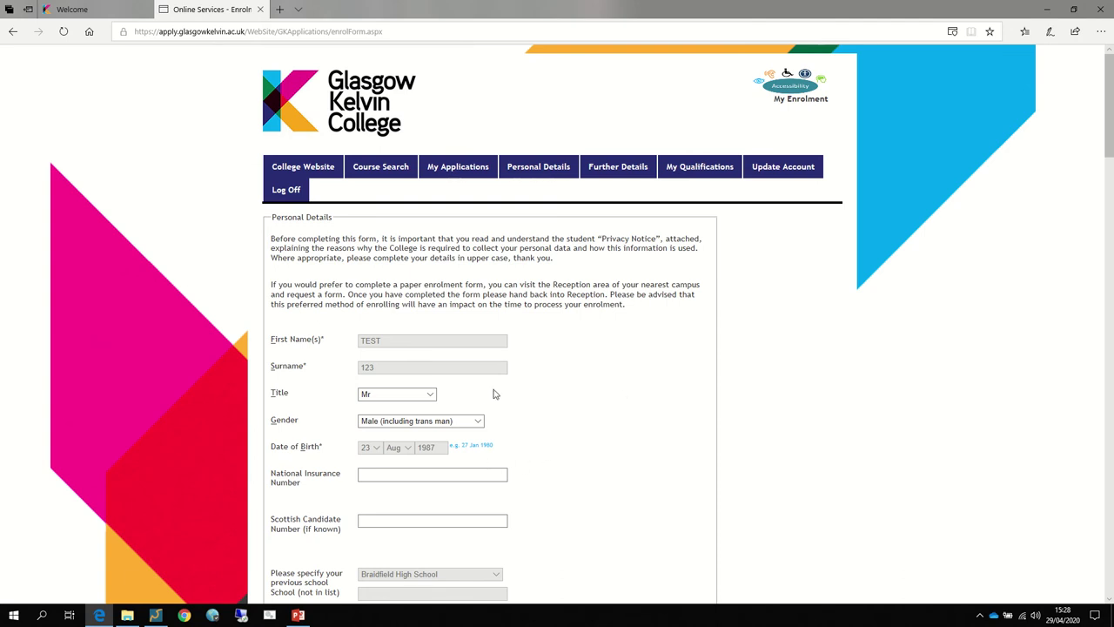
Step: Set Ethnic Origin to 11 - English and Current Nationality to XF: England
scroll(555, 419, "down", 1)
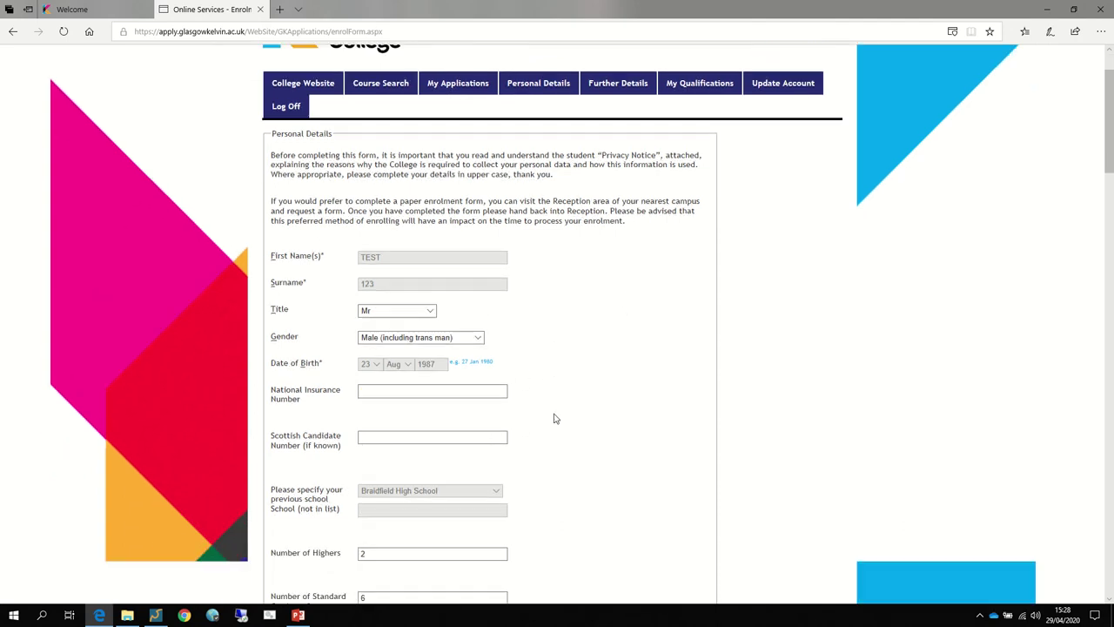
scroll(554, 419, "down", 2)
scroll(554, 419, "down", 1)
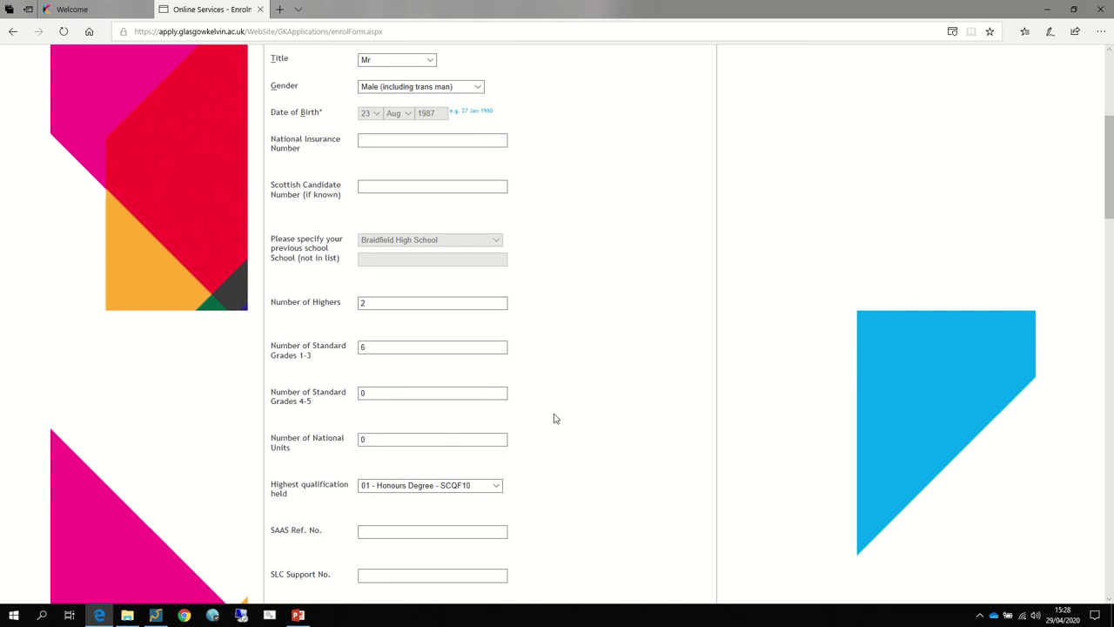
scroll(554, 419, "down", 2)
scroll(555, 418, "down", 1)
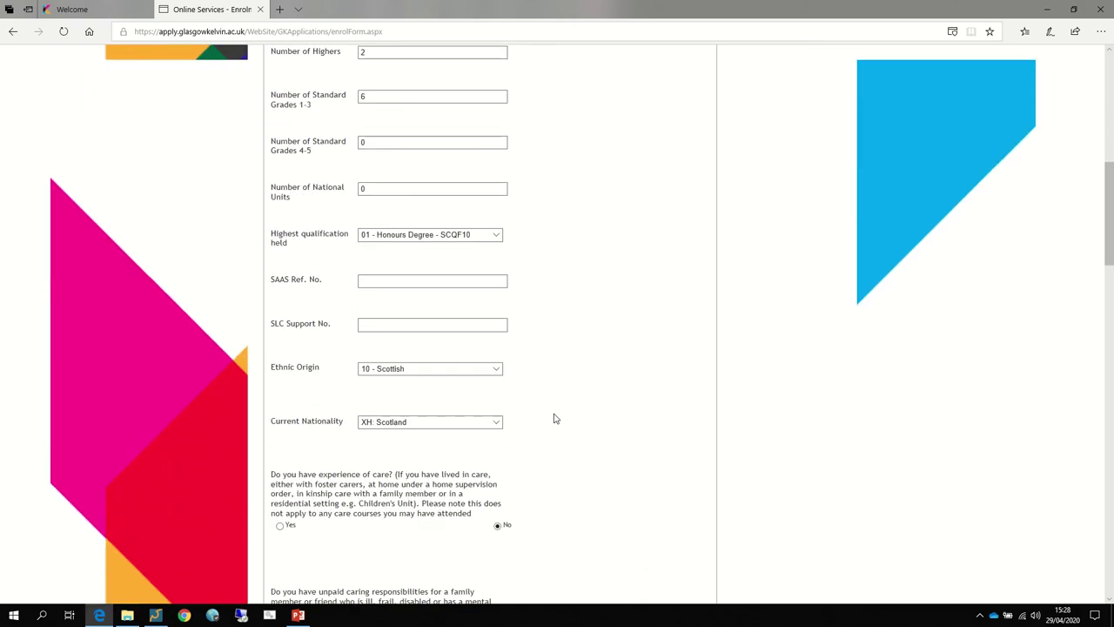
left_click(487, 369)
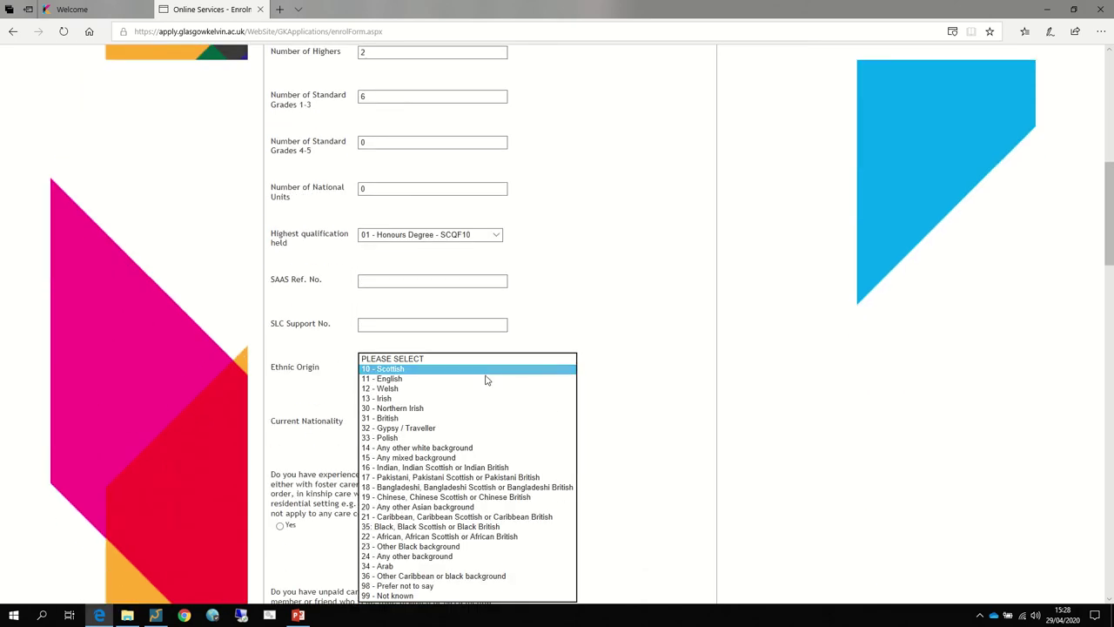
left_click(488, 378)
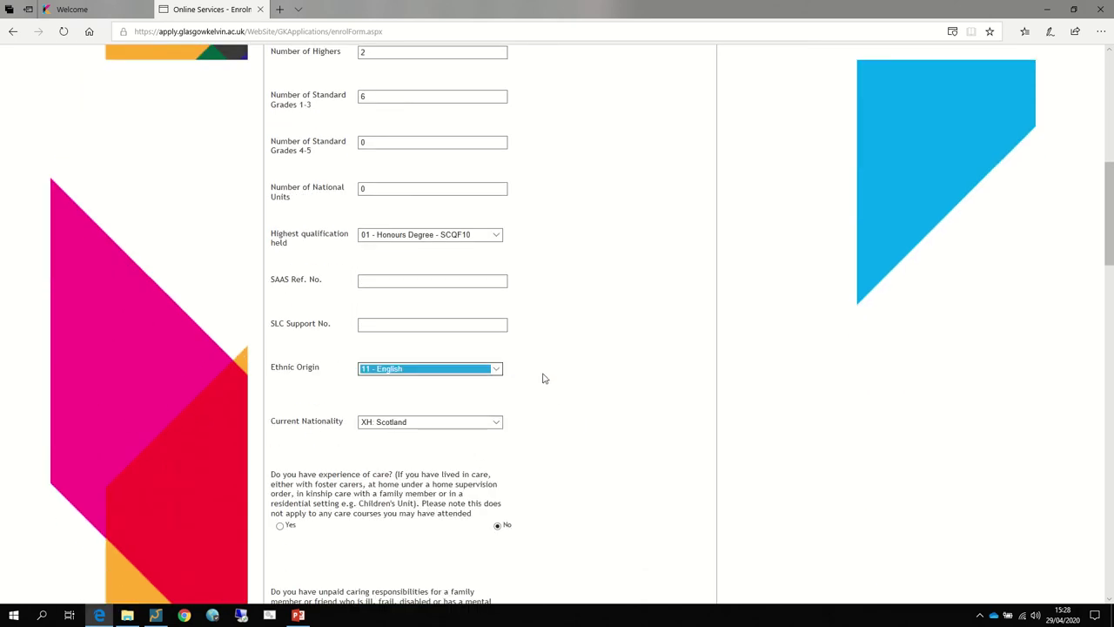
left_click(497, 424)
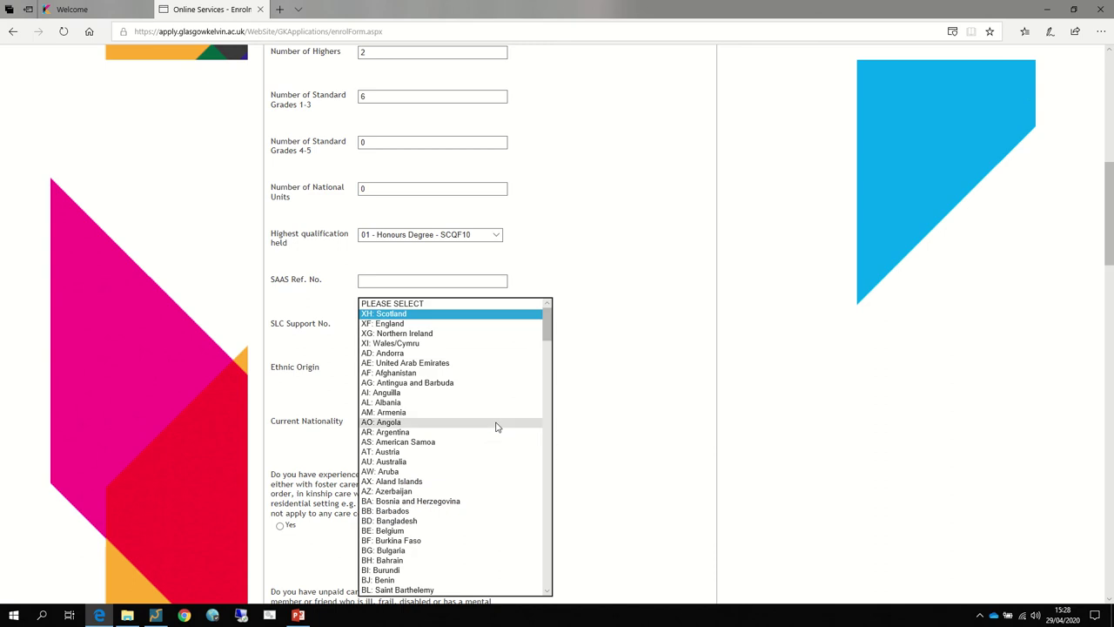
left_click(459, 327)
scroll(562, 374, "down", 1)
scroll(562, 373, "down", 2)
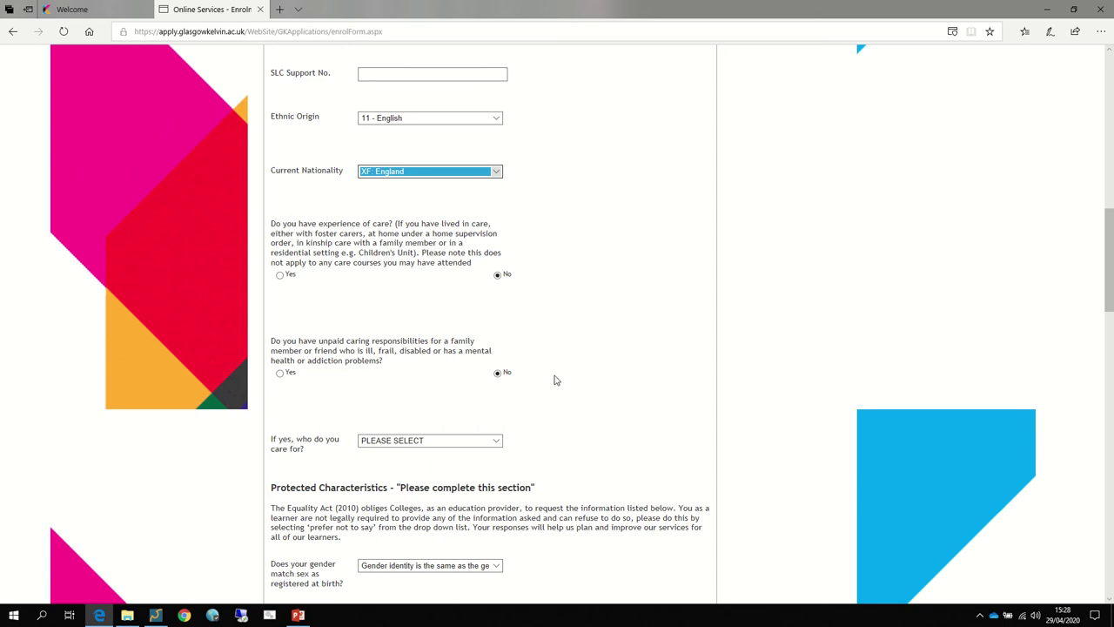
scroll(534, 369, "down", 2)
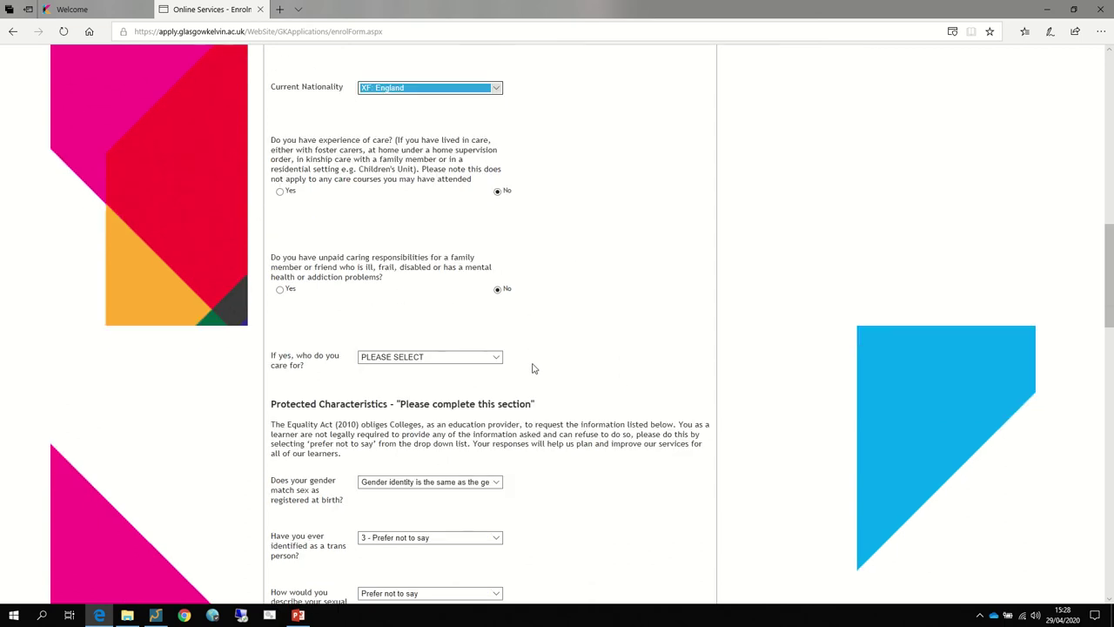
Step: Answer '03 - Prefer not to say' for gender match and '3 - Prefer not to say' for trans identity
scroll(561, 313, "down", 3)
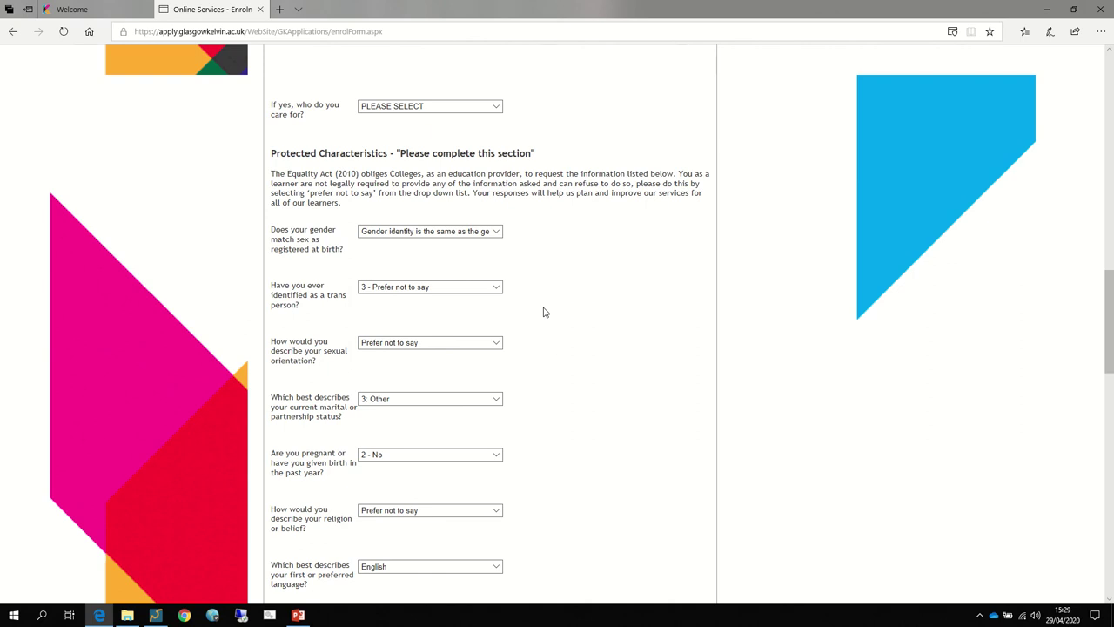
left_click(494, 231)
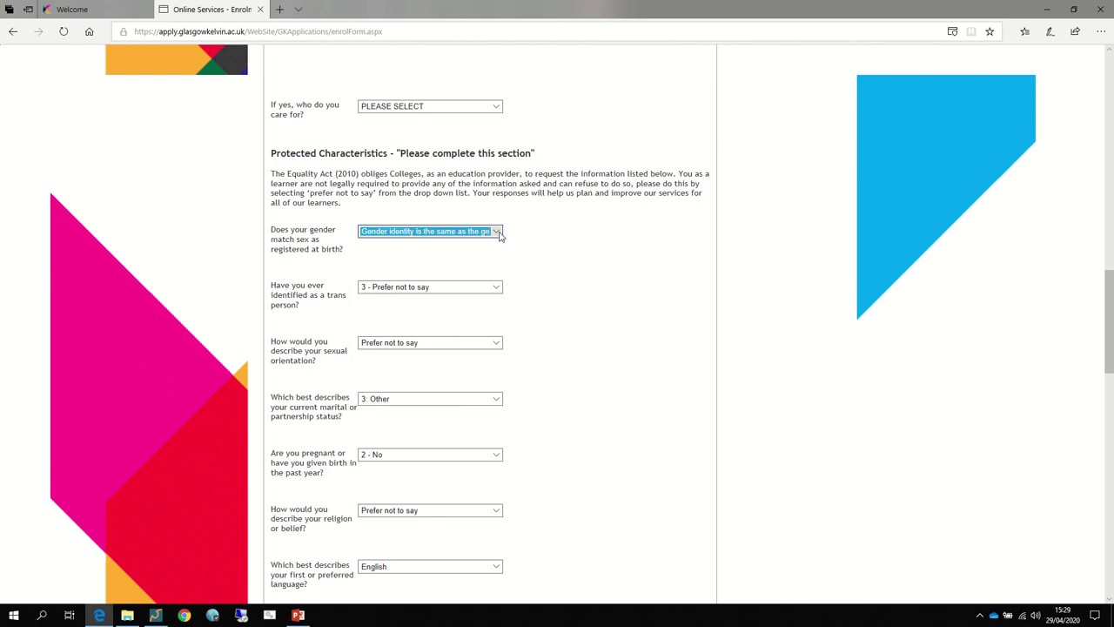
left_click(472, 222)
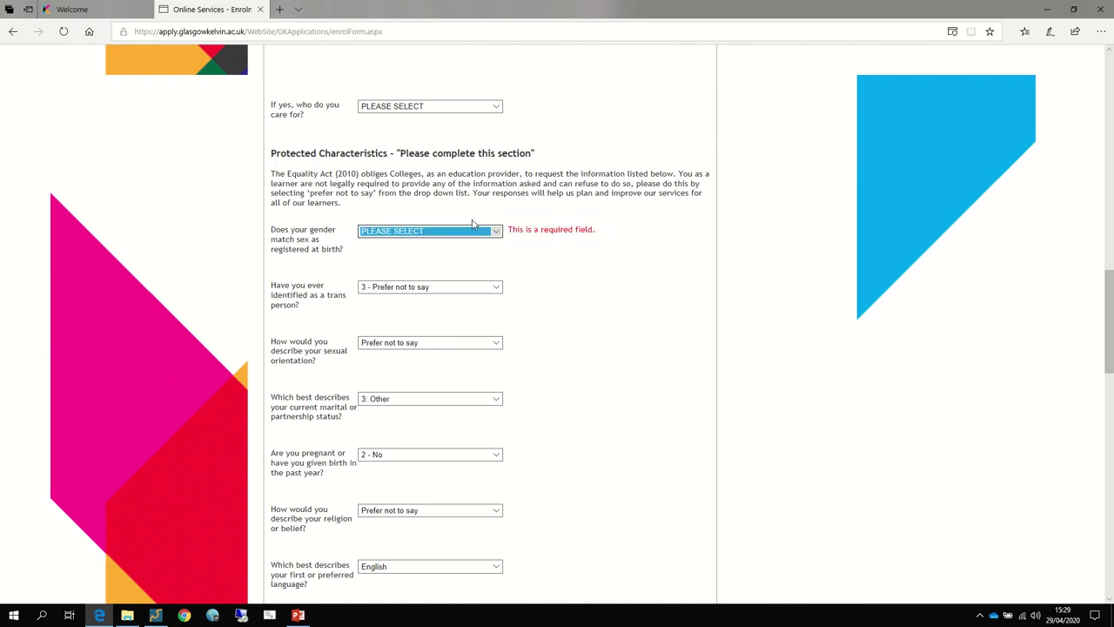
left_click(498, 289)
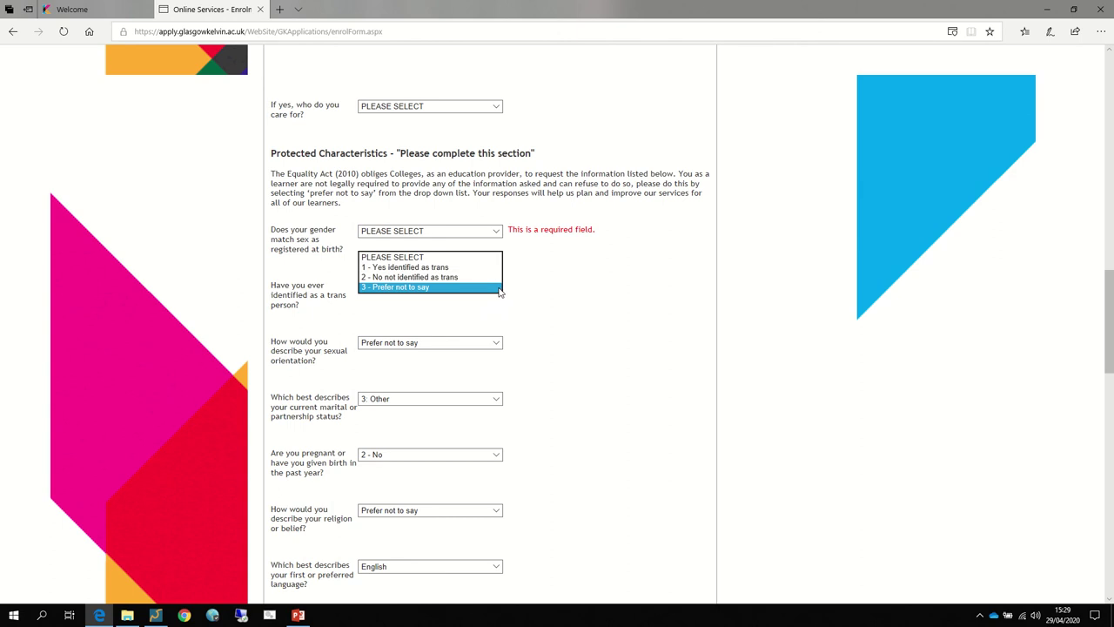
left_click(471, 258)
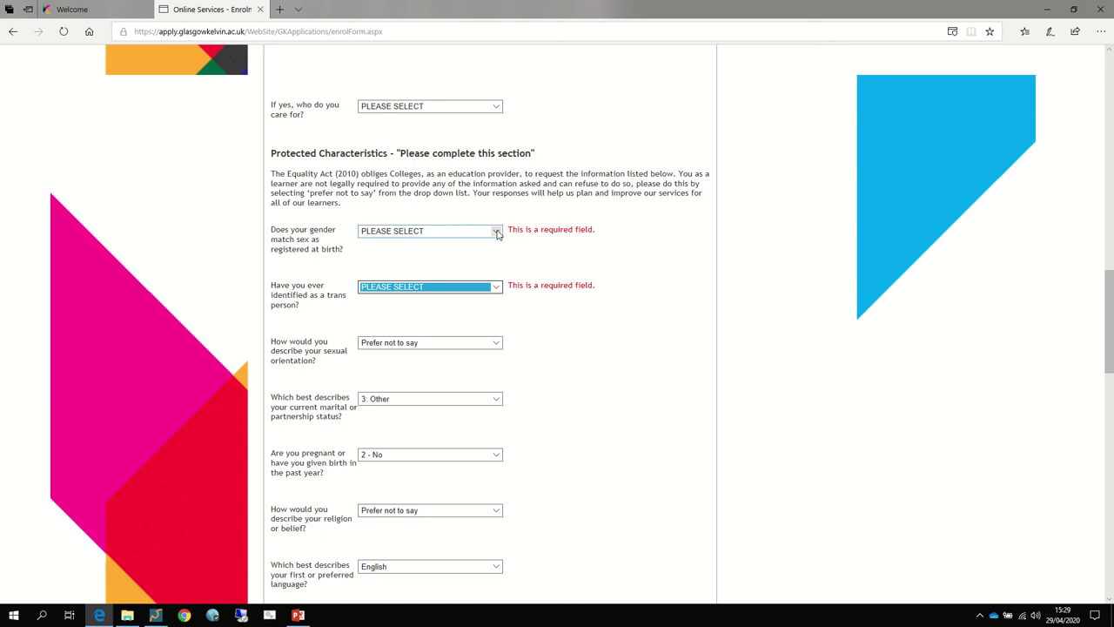
left_click(497, 233)
left_click(487, 261)
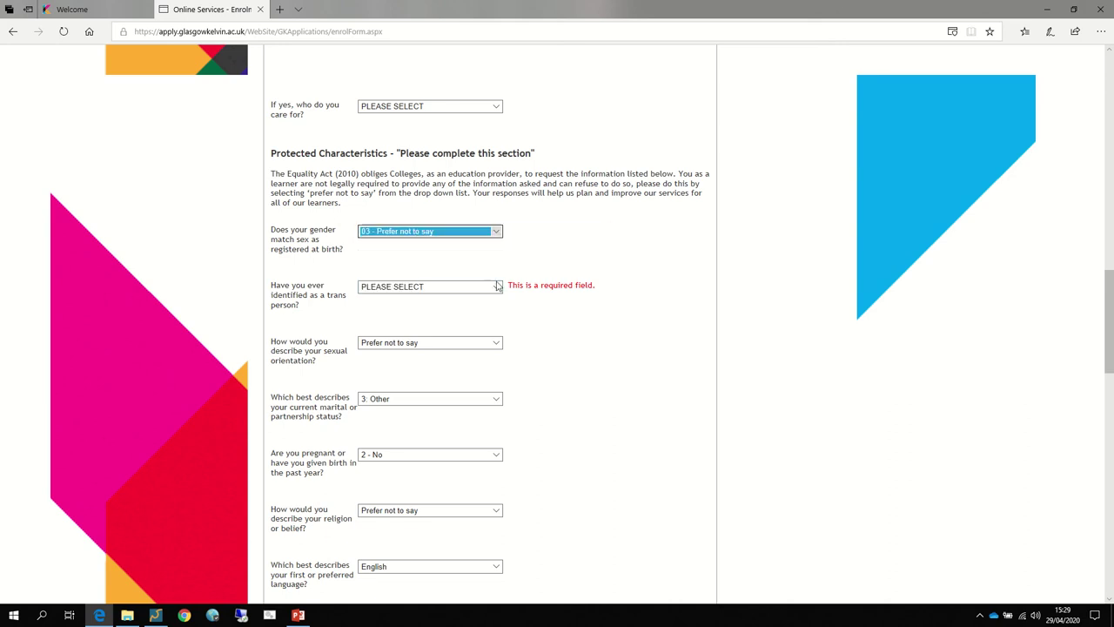
left_click(497, 286)
left_click(488, 316)
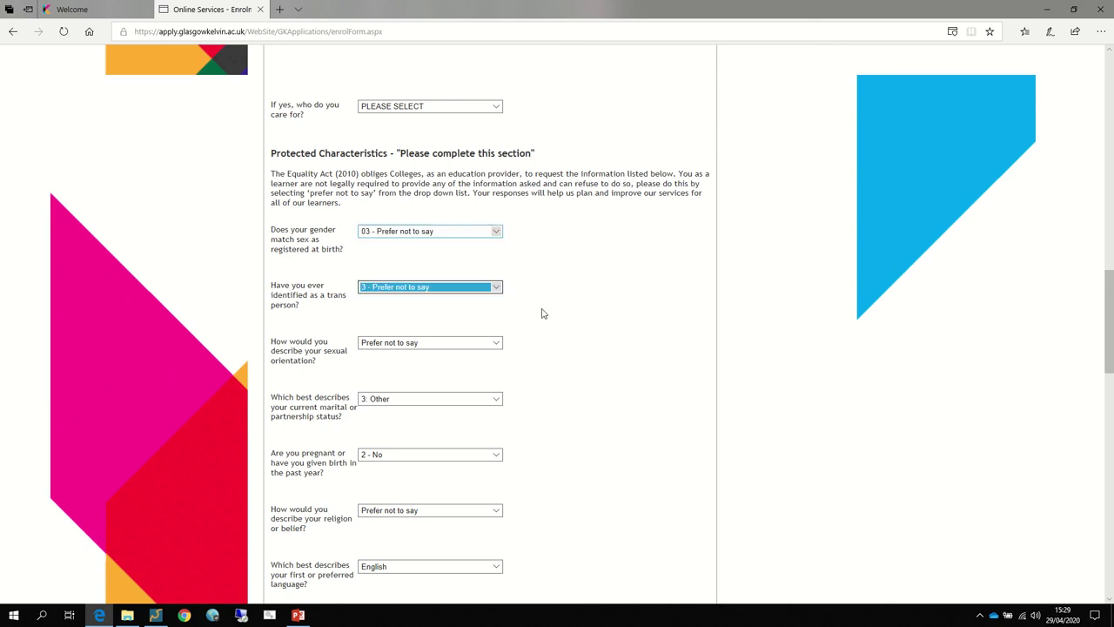
Step: Answer 'Y: Yes' to disability, ticking specific learning difficulty, long standing illness and mental health condition
scroll(541, 313, "down", 3)
scroll(542, 314, "down", 2)
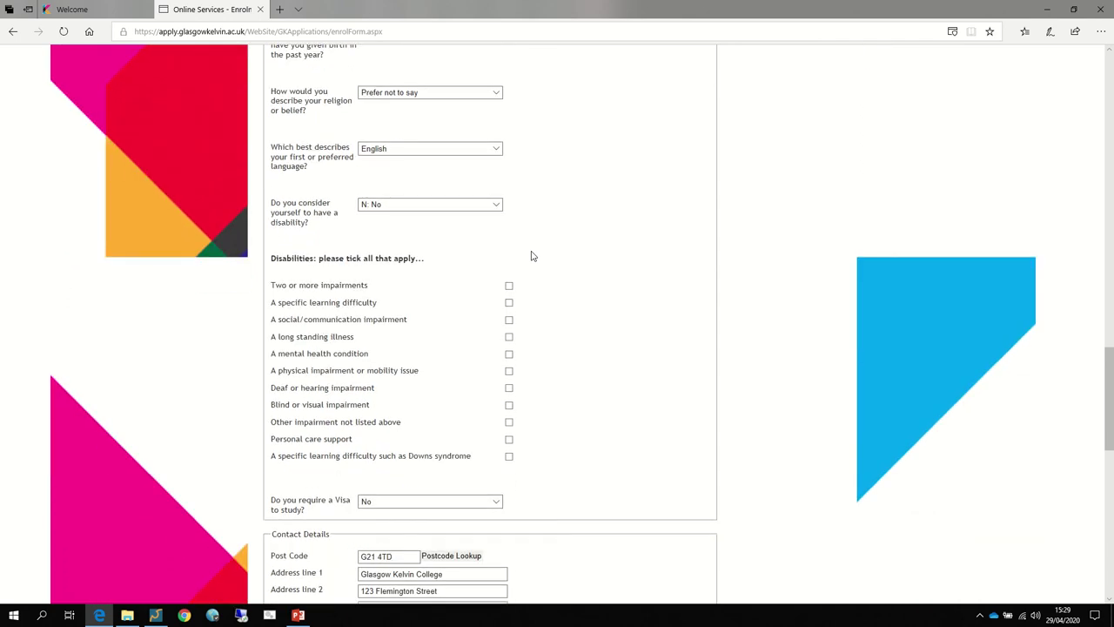
left_click(496, 204)
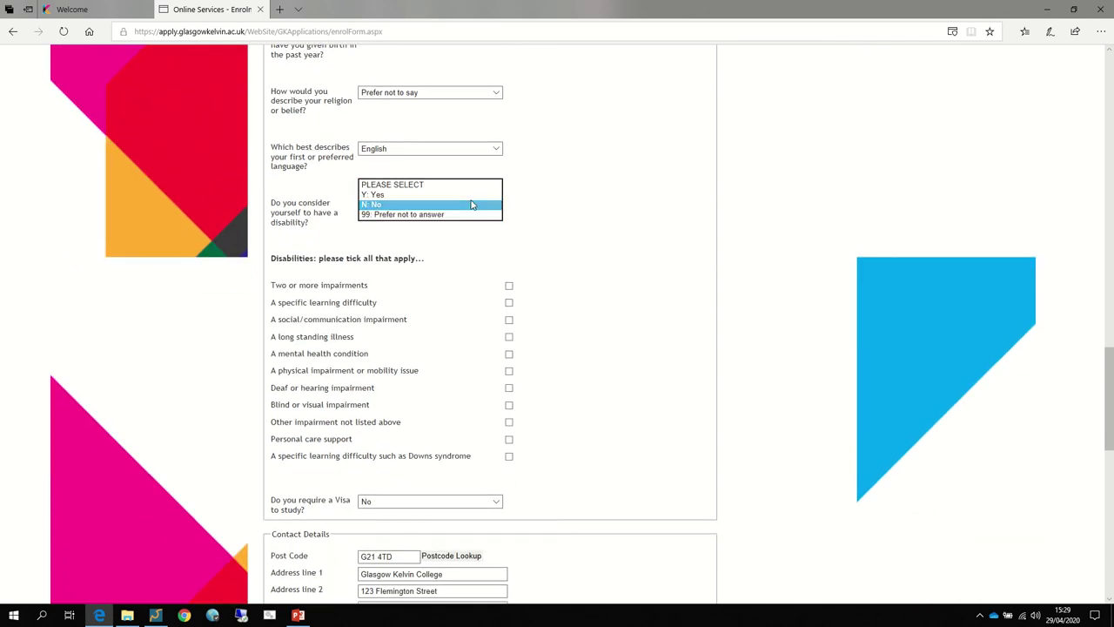
left_click(459, 194)
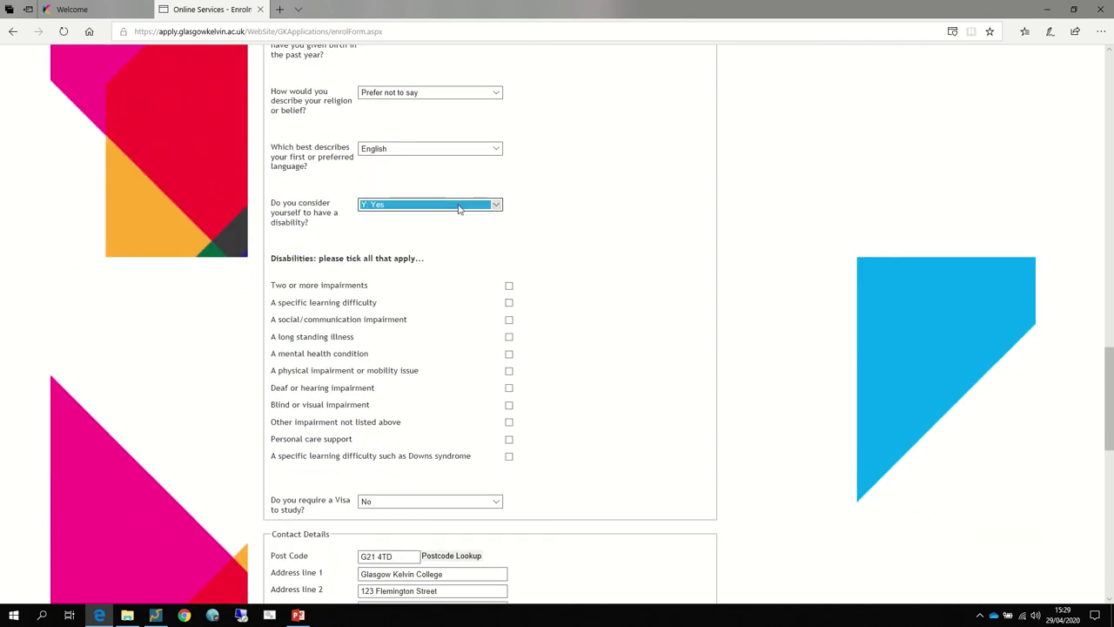
left_click(509, 337)
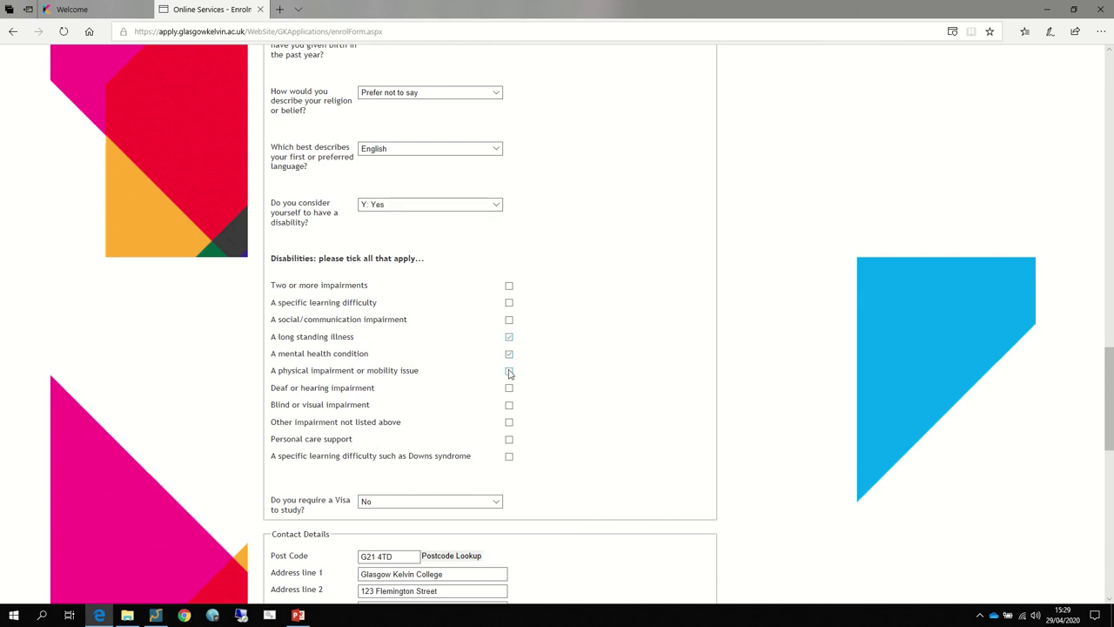
left_click(509, 302)
scroll(538, 314, "down", 3)
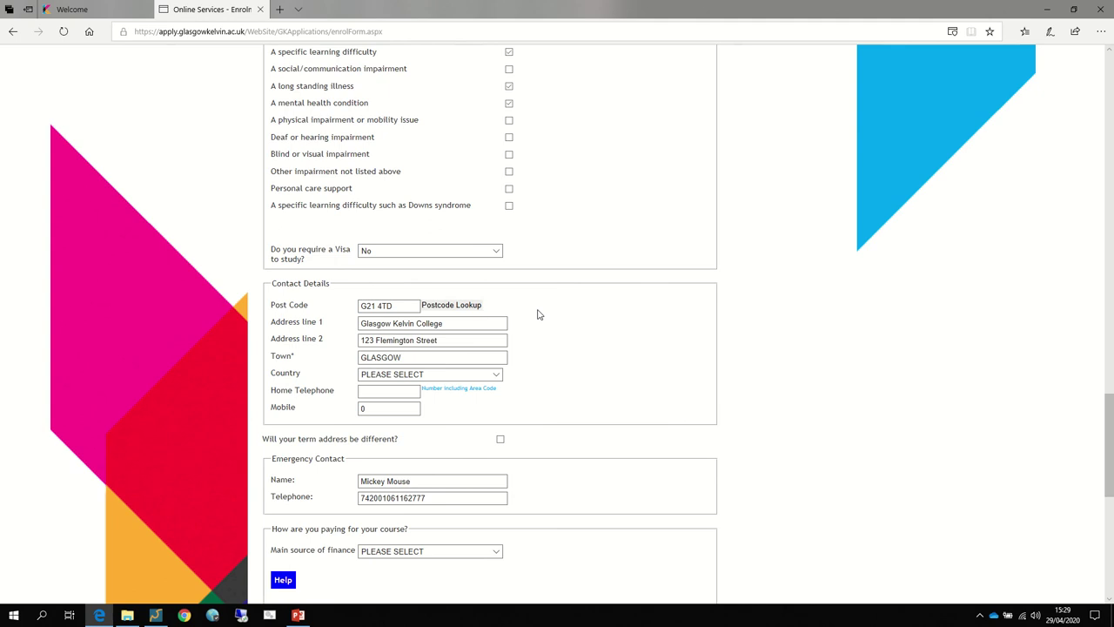
scroll(538, 314, "down", 1)
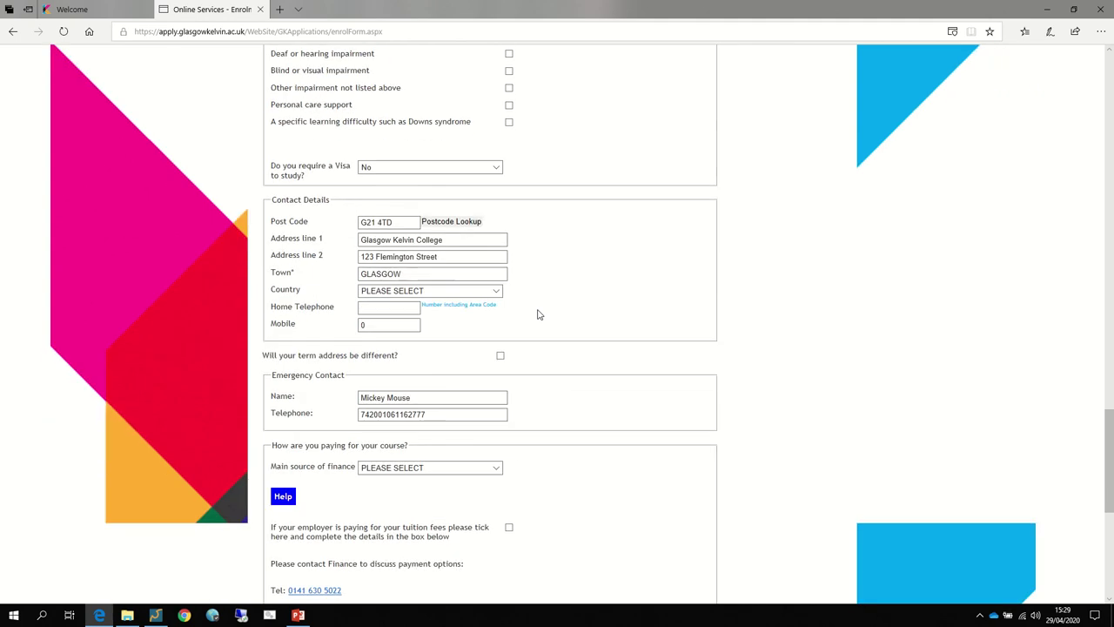
scroll(538, 314, "down", 1)
scroll(538, 315, "down", 2)
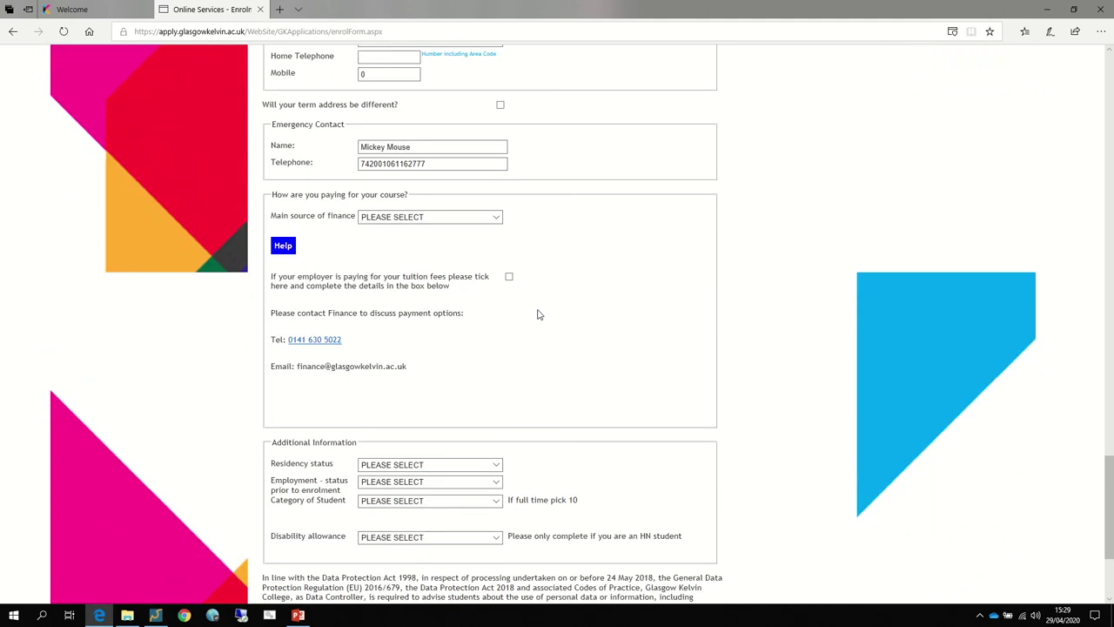
Step: Check the finance guidance, then choose '22: Fee waiver - full-time non-advanced' as main source of finance
left_click(283, 245)
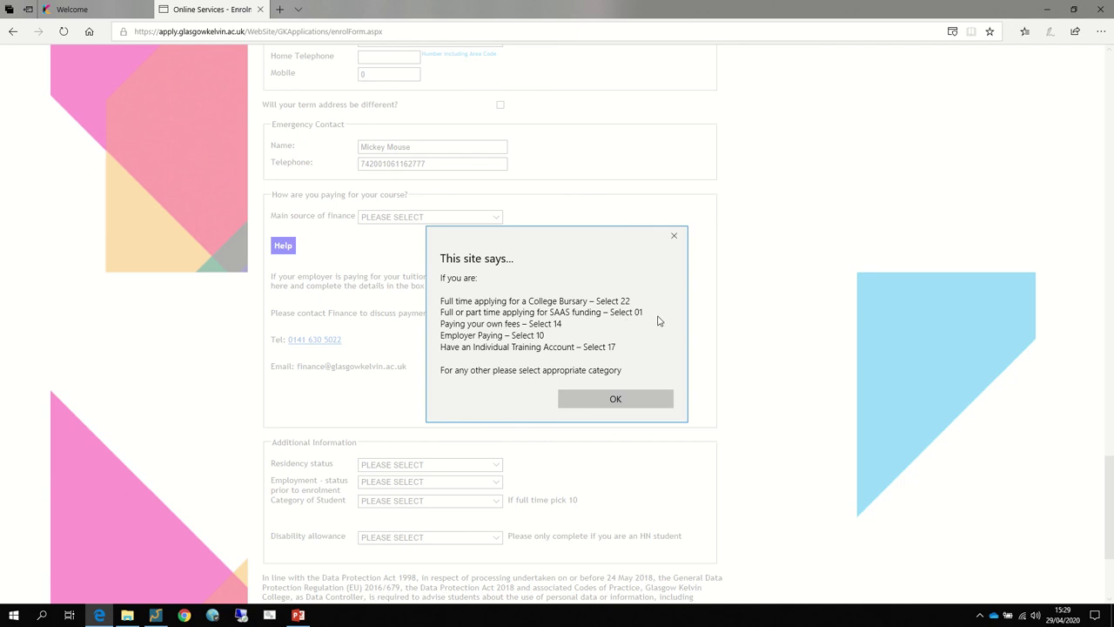
left_click(675, 237)
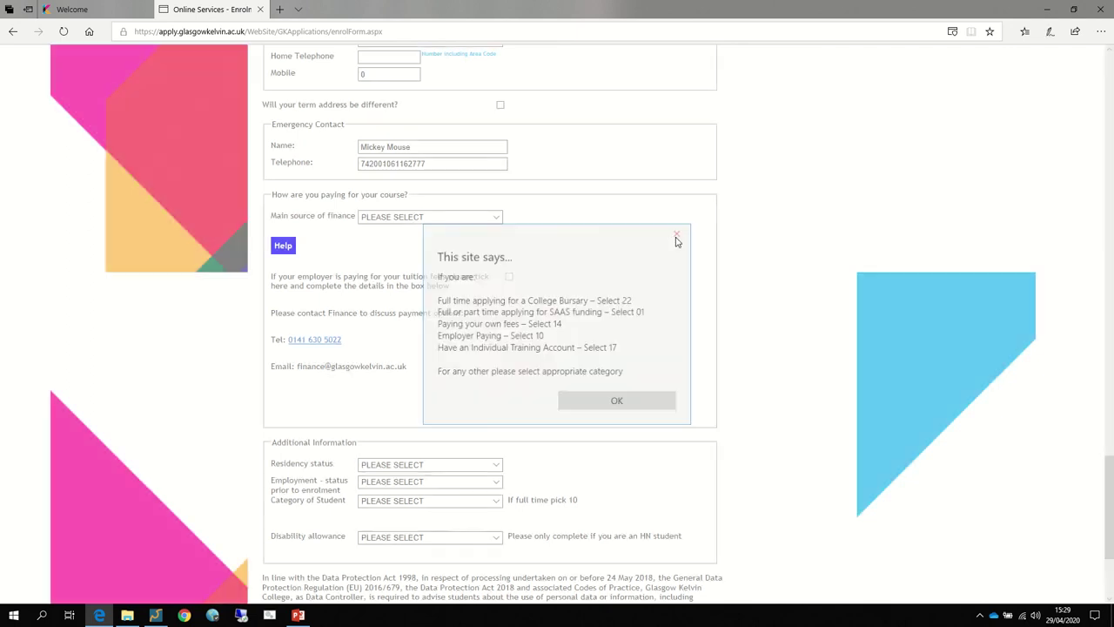
left_click(499, 218)
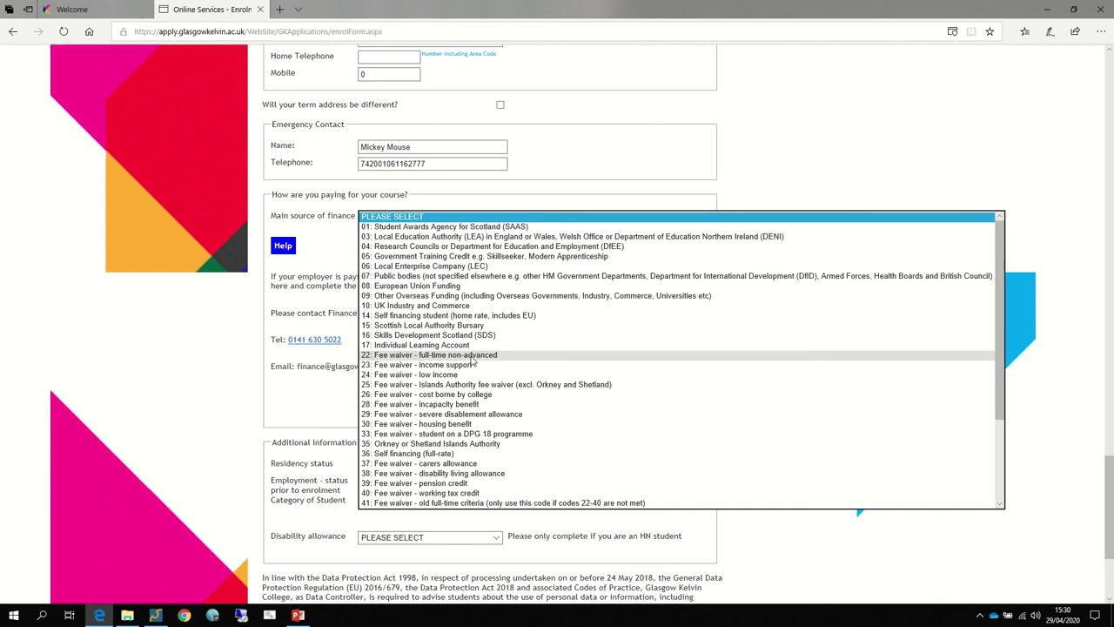
left_click(472, 359)
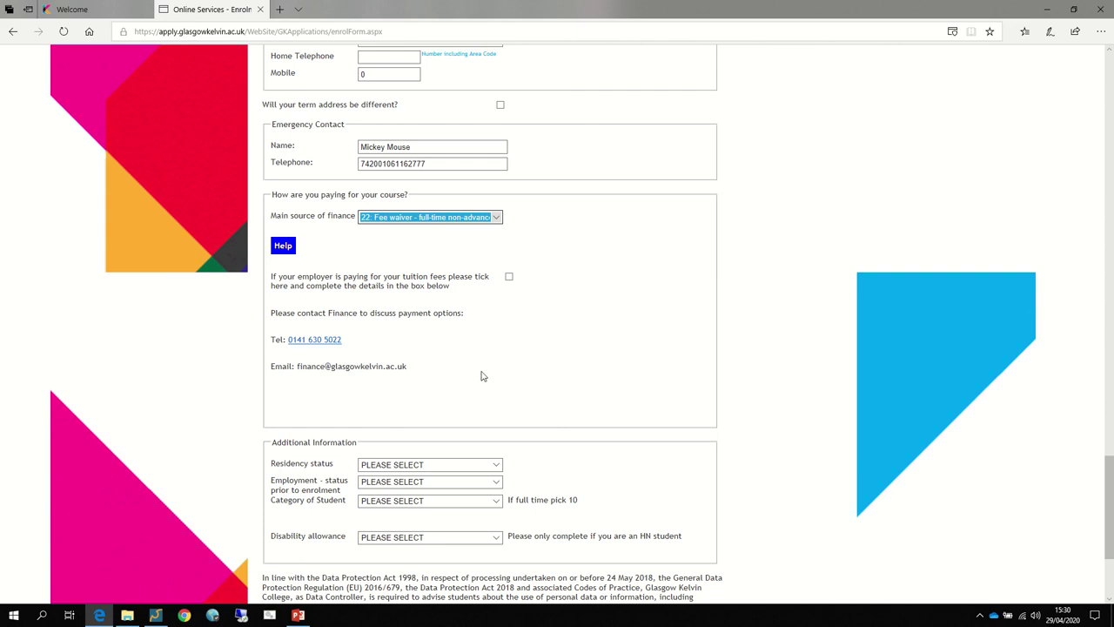
Step: Set Additional Information to Y - Resident, 13 - Employed, 10: Full-time college based, 1: No known disability
scroll(587, 365, "down", 2)
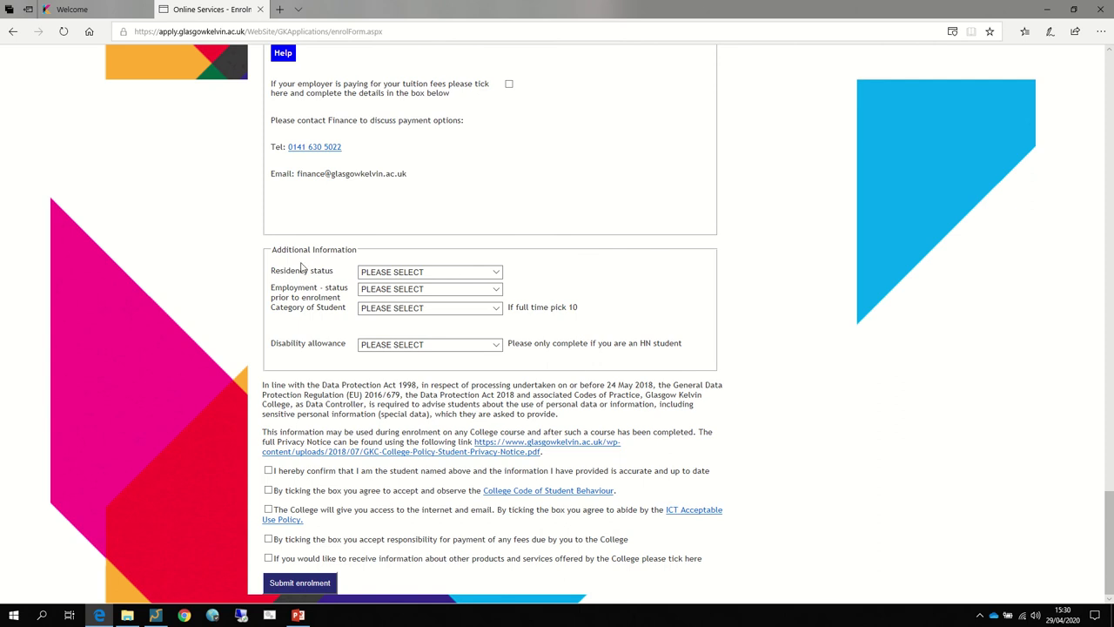
left_click(497, 272)
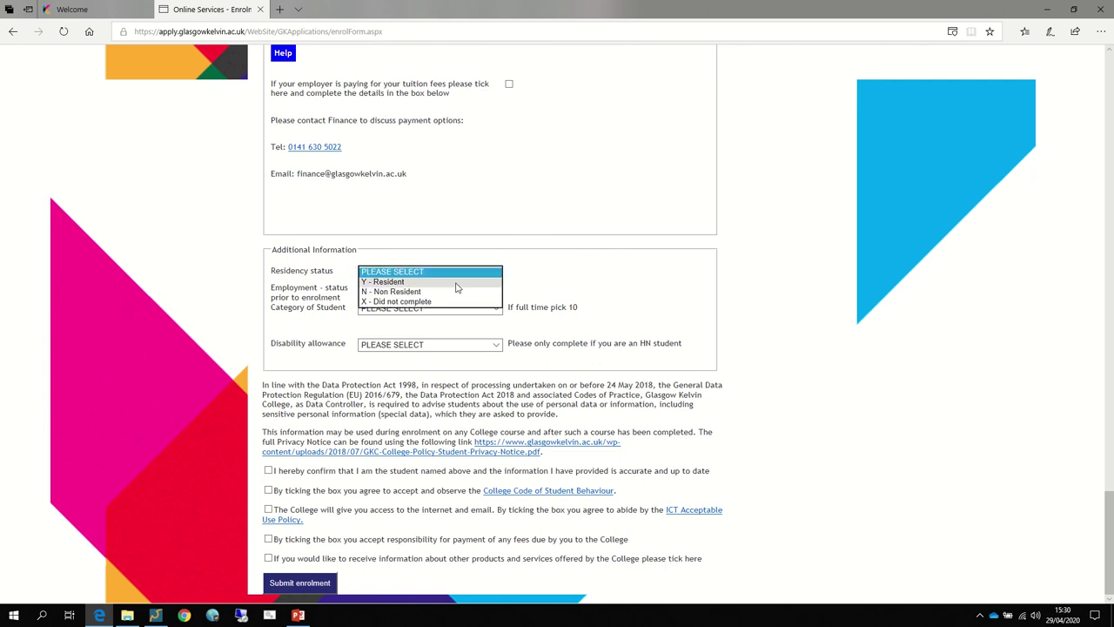
left_click(456, 283)
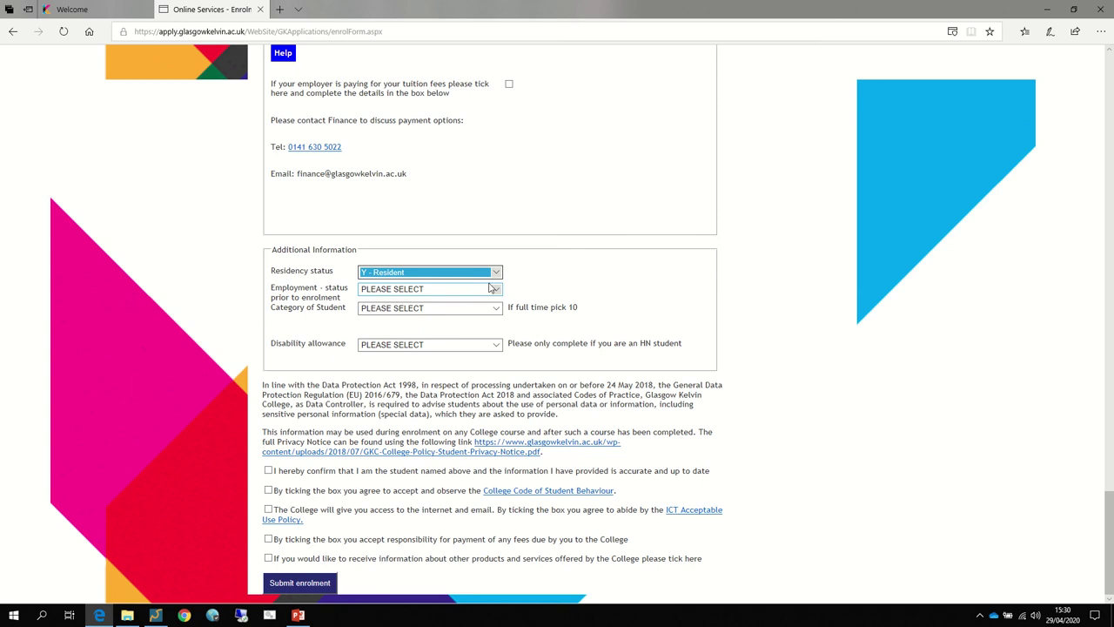
left_click(496, 290)
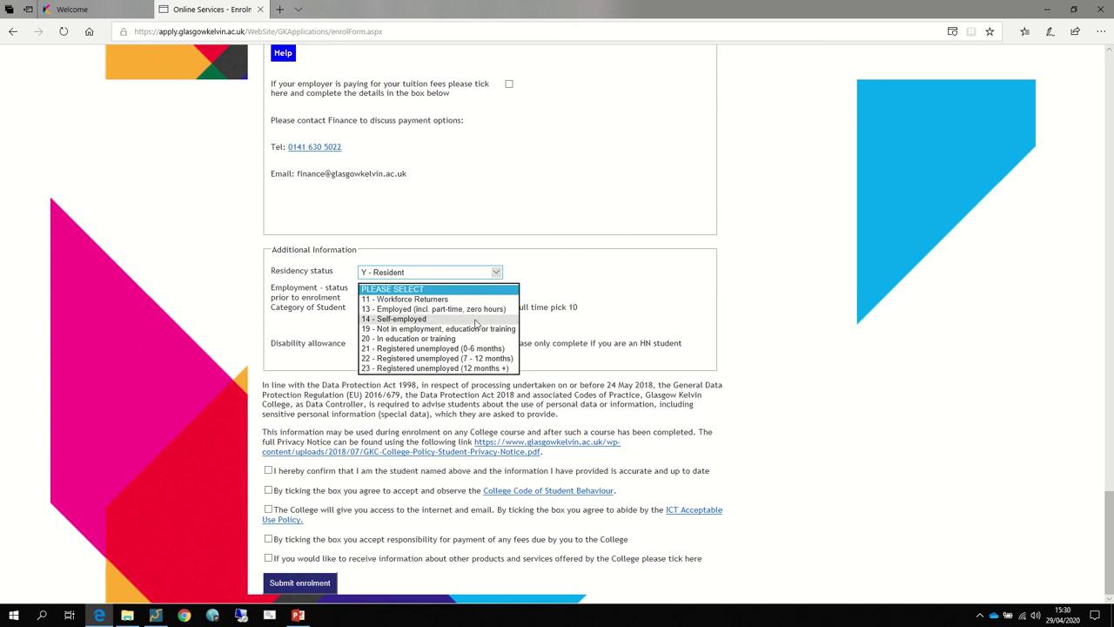
left_click(477, 309)
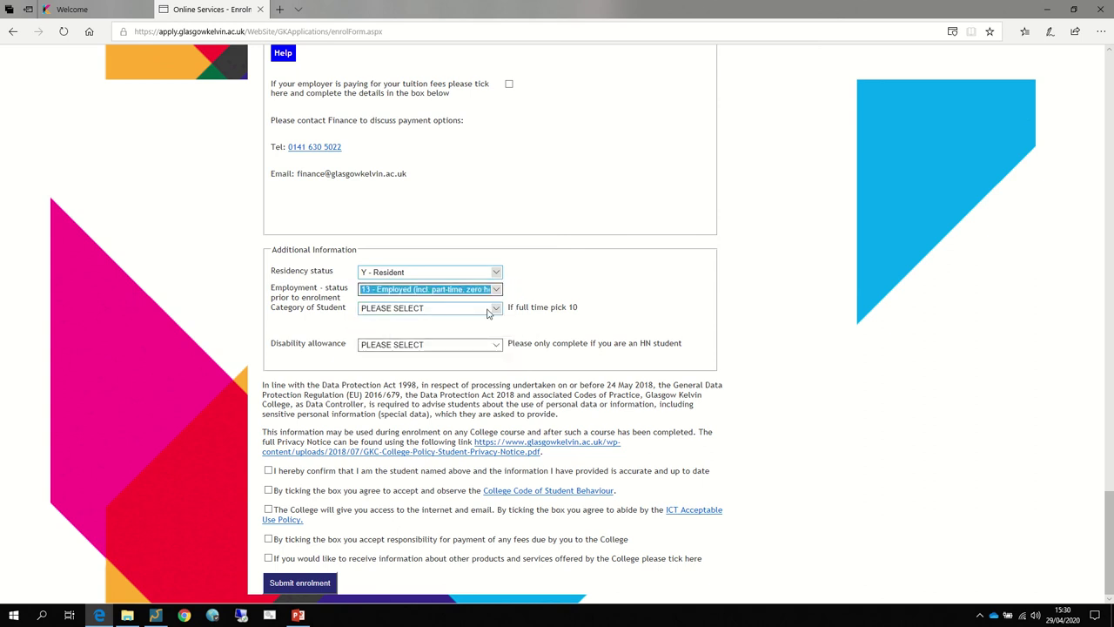
left_click(495, 311)
left_click(538, 288)
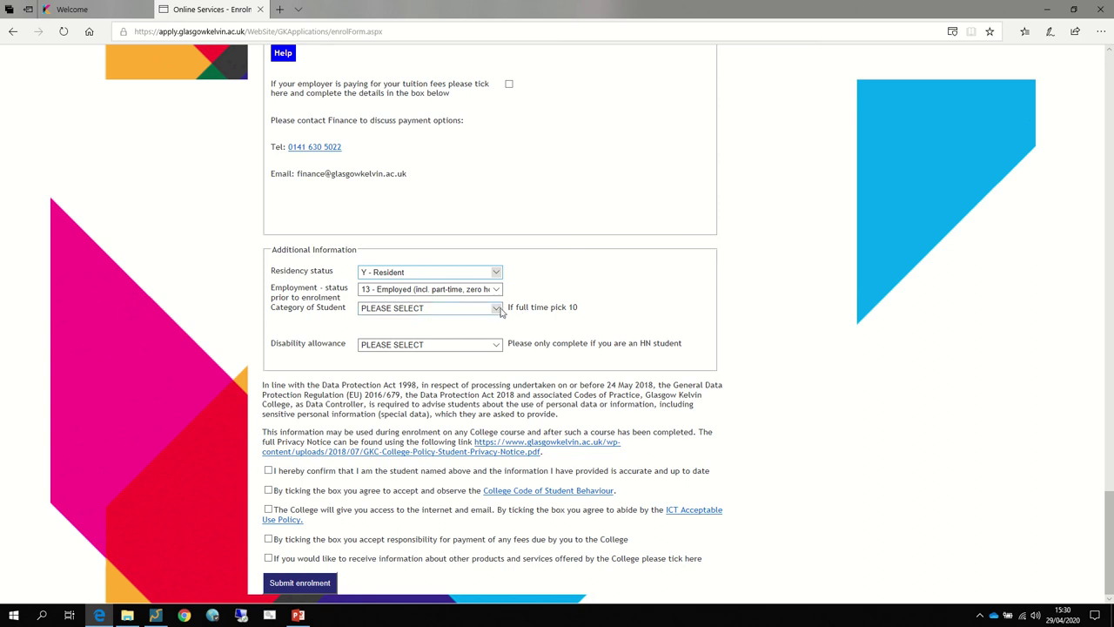
left_click(495, 310)
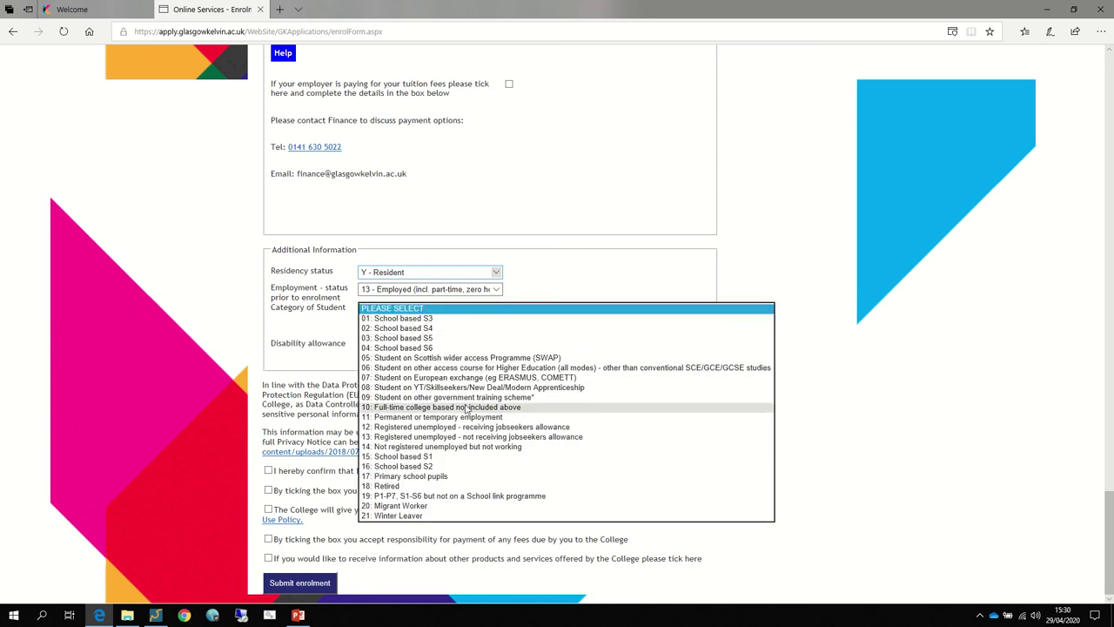
left_click(468, 407)
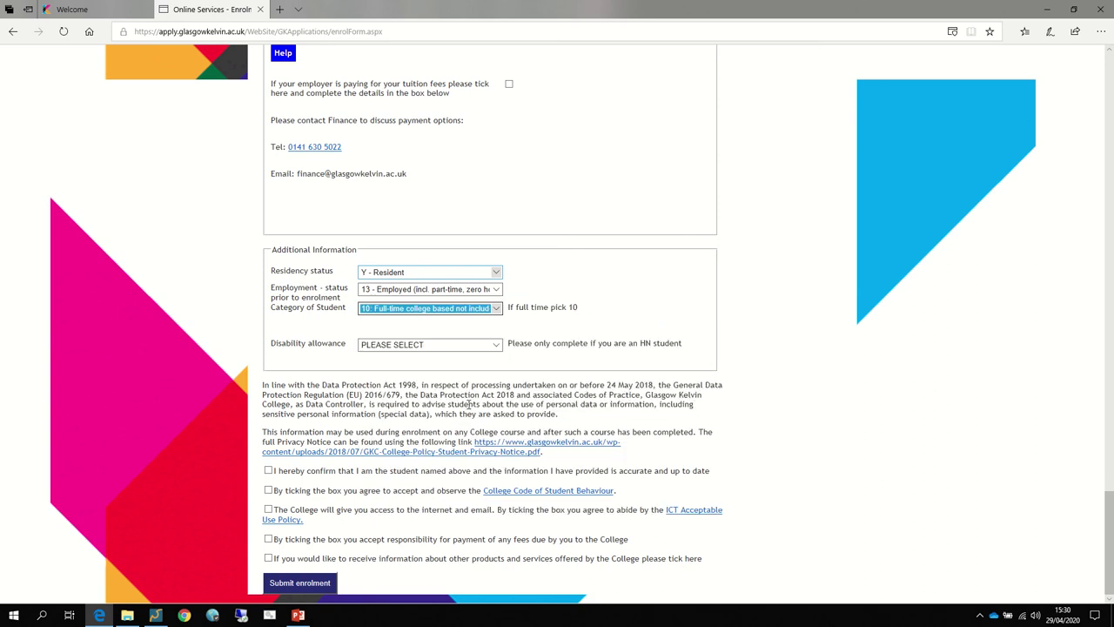
left_click(494, 344)
left_click(474, 355)
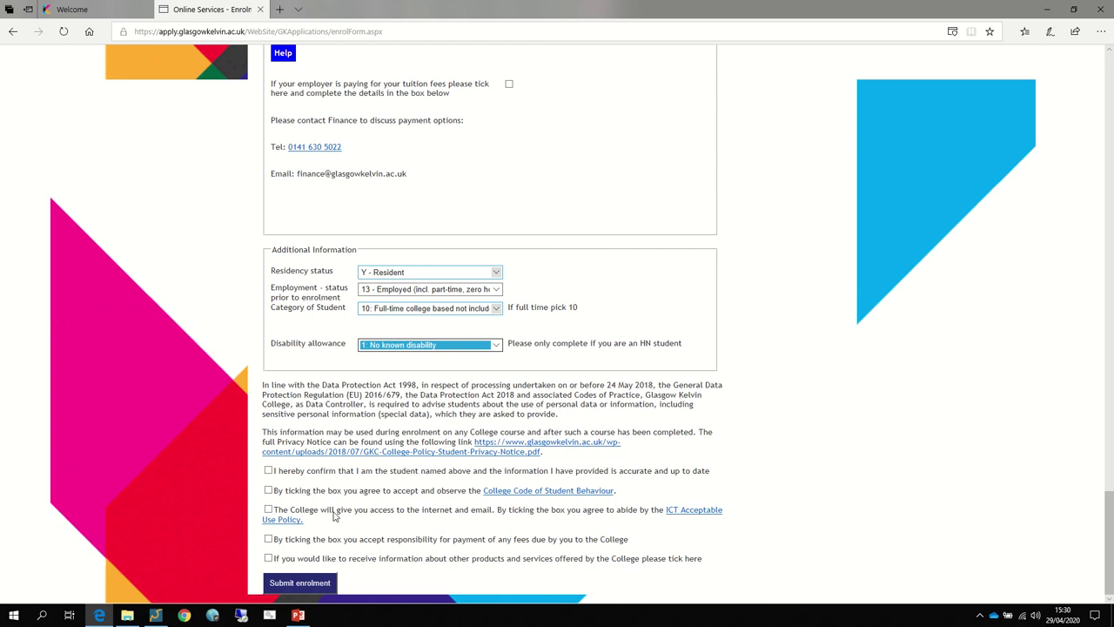
Step: Tick the identity, code of behaviour, ICT policy, fees and college-services declarations, then submit
left_click(269, 471)
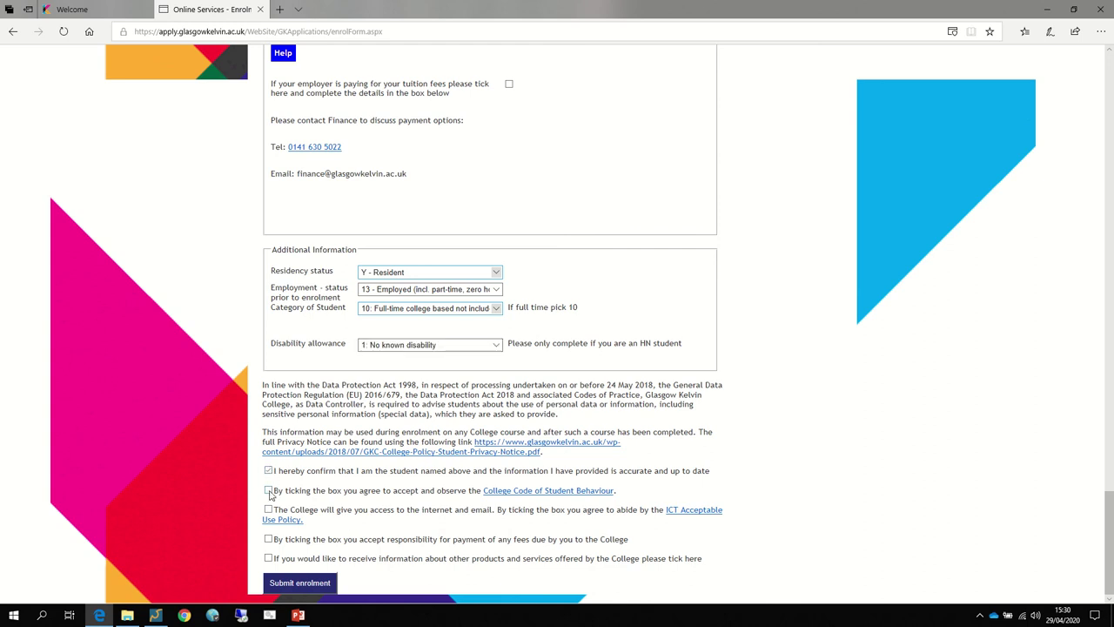
left_click(269, 490)
left_click(268, 509)
left_click(269, 538)
left_click(268, 558)
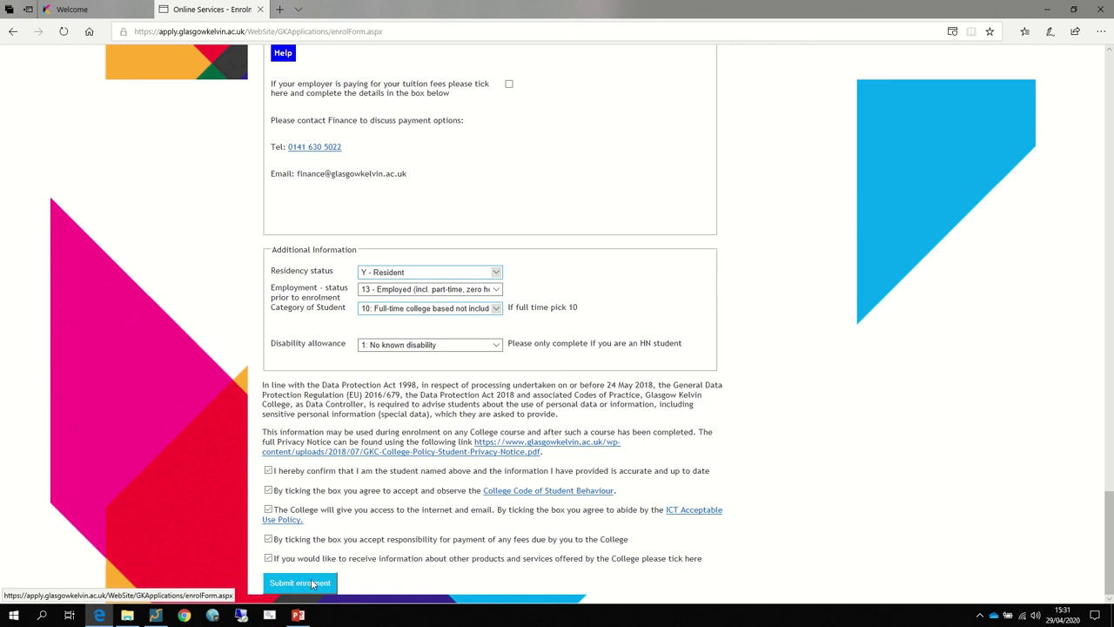
left_click(312, 584)
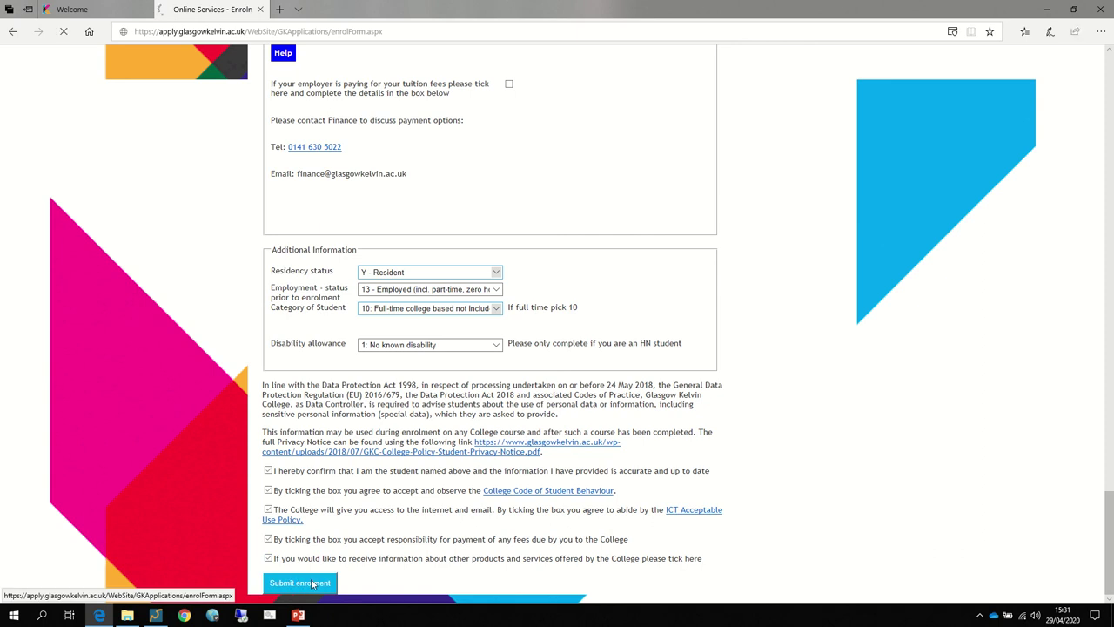